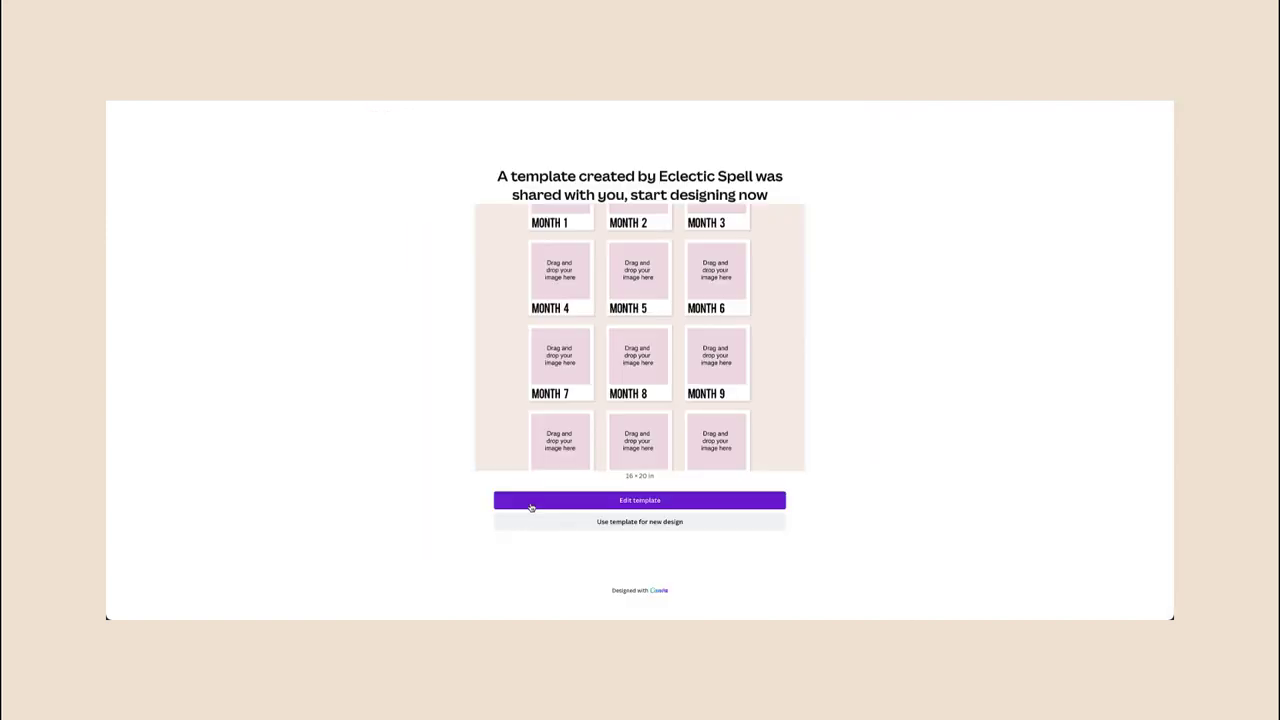
- Open the shared 12 Month Polaroid template in the Canva editor
{"action": "left_click", "coordinate": [612, 502]}
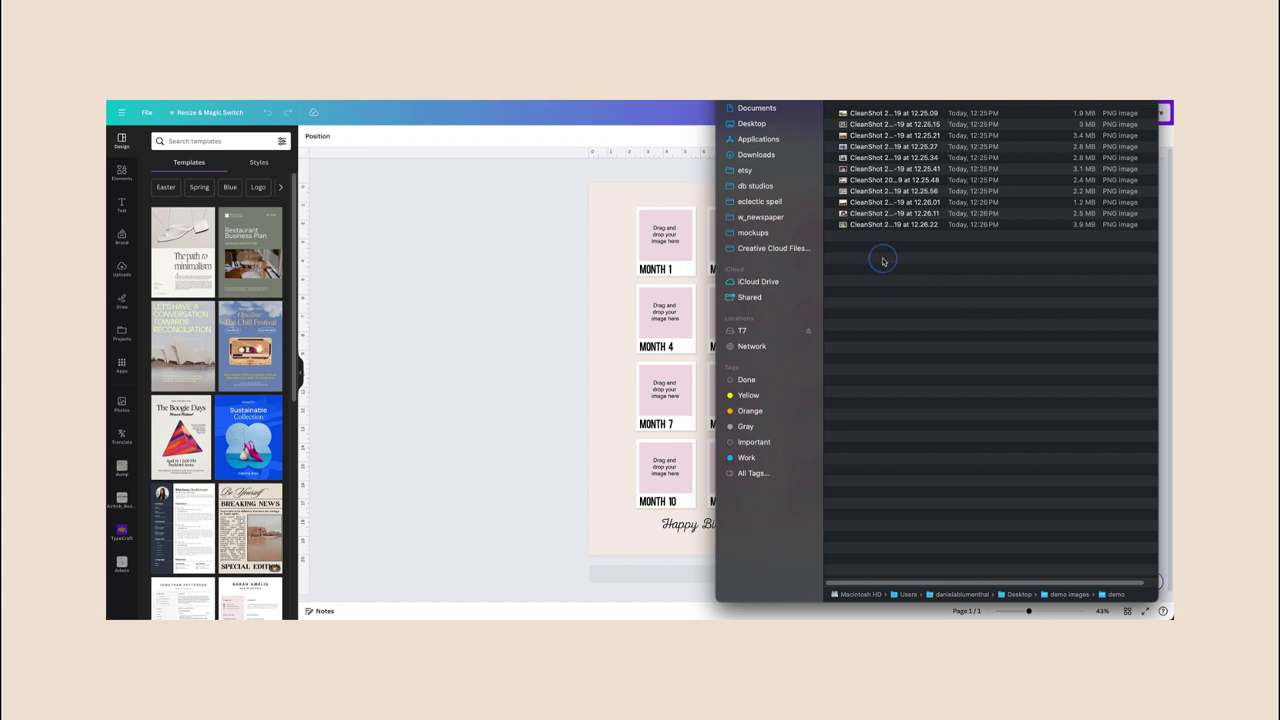
- Select all eleven CleanShot photos in Finder and drag them into Canva's Uploads
{"action": "mouse_move", "coordinate": [883, 260]}
{"action": "left_mouse_down"}
{"action": "mouse_move", "coordinate": [843, 113]}
{"action": "mouse_move", "coordinate": [508, 272]}
{"action": "mouse_move", "coordinate": [204, 229]}
{"action": "left_mouse_up"}
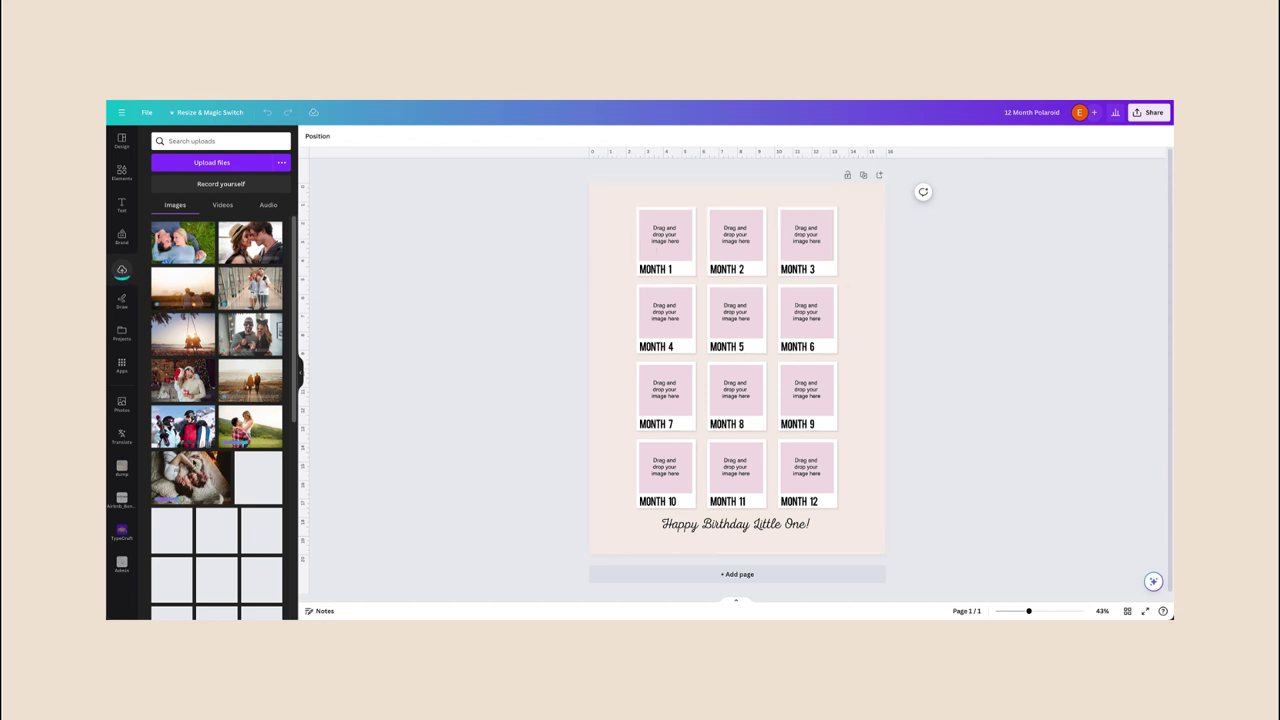
- Place uploaded couple photos into Months 1–12, reusing the kissing-couple shot for Month 12
{"action": "left_click_drag", "start_coordinate": [216, 245], "coordinate": [665, 238]}
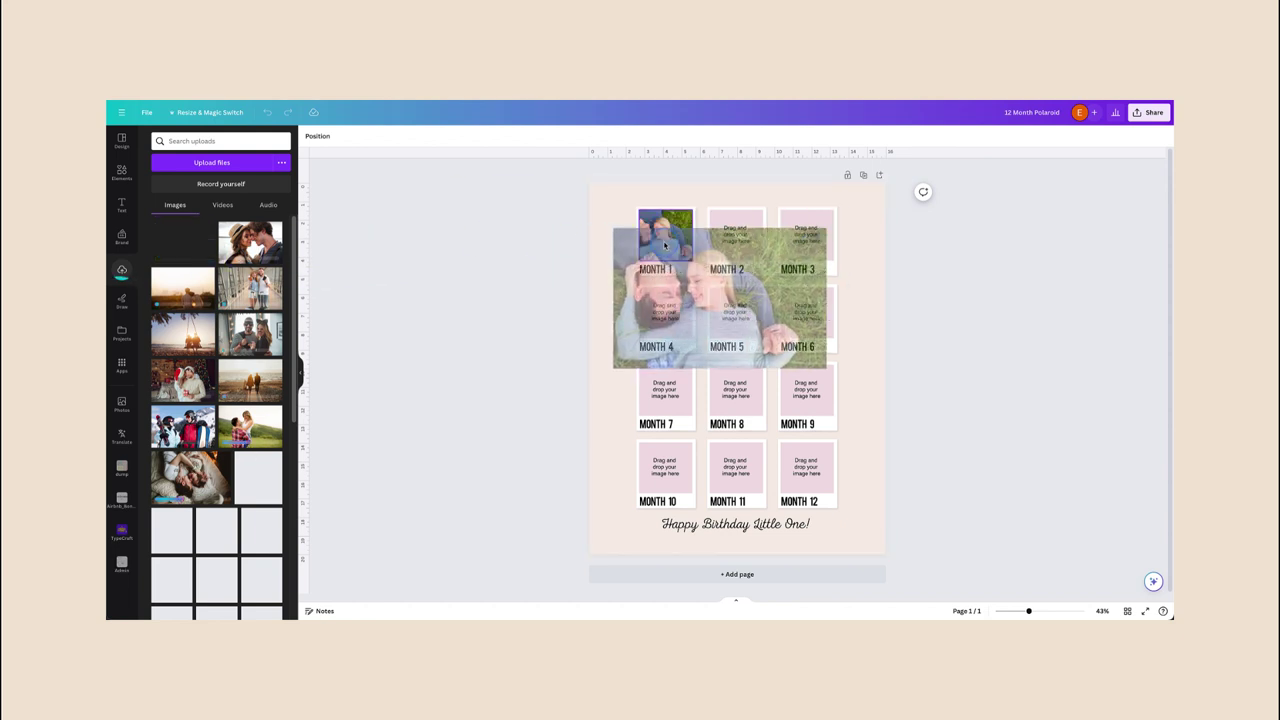
{"action": "left_click_drag", "start_coordinate": [254, 229], "coordinate": [736, 235]}
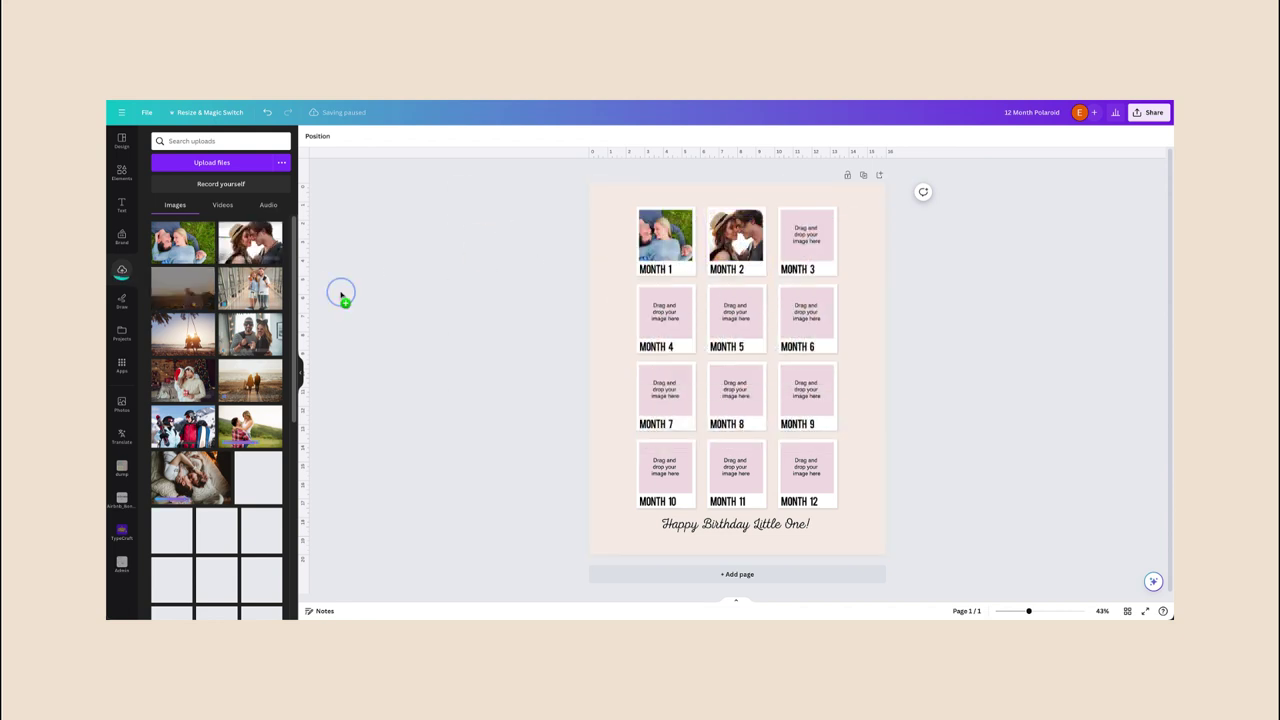
{"action": "left_click_drag", "start_coordinate": [183, 288], "coordinate": [807, 240]}
{"action": "left_click_drag", "start_coordinate": [250, 288], "coordinate": [665, 318]}
{"action": "left_click_drag", "start_coordinate": [250, 335], "coordinate": [736, 313]}
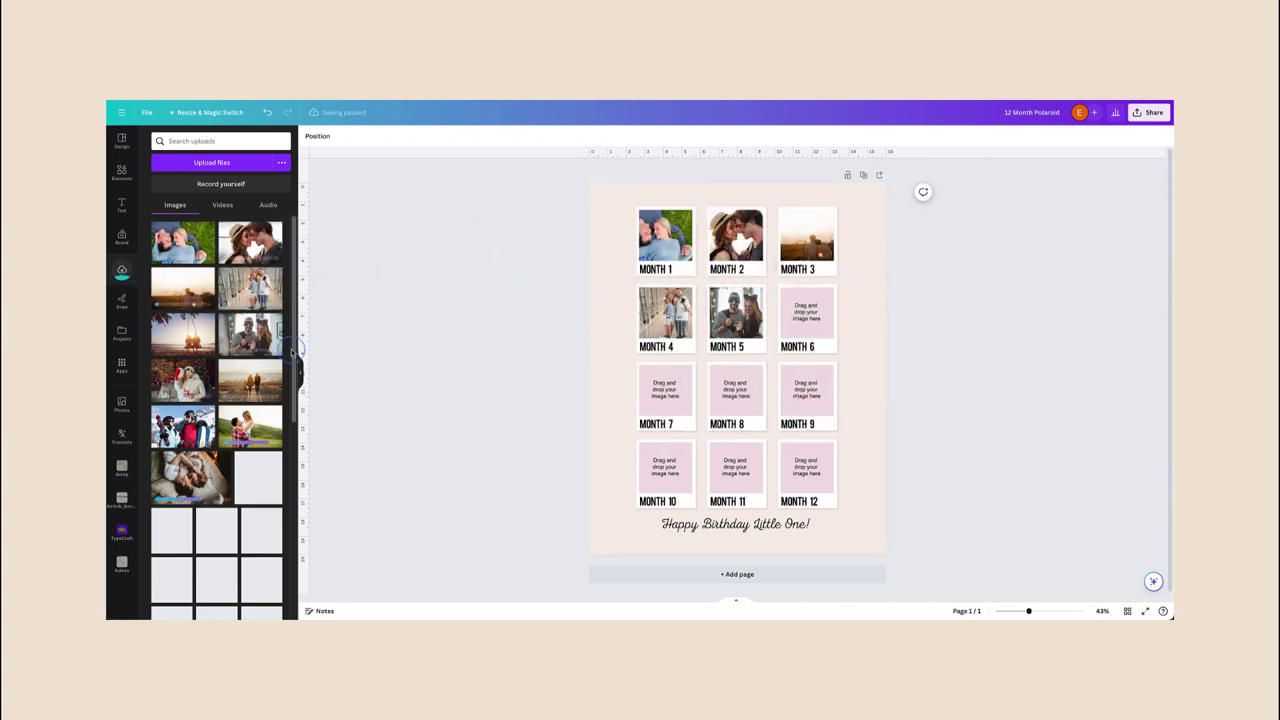
{"action": "left_click_drag", "start_coordinate": [183, 335], "coordinate": [807, 313]}
{"action": "left_click_drag", "start_coordinate": [183, 380], "coordinate": [665, 390]}
{"action": "left_click_drag", "start_coordinate": [250, 380], "coordinate": [745, 413]}
{"action": "left_click_drag", "start_coordinate": [183, 425], "coordinate": [807, 395]}
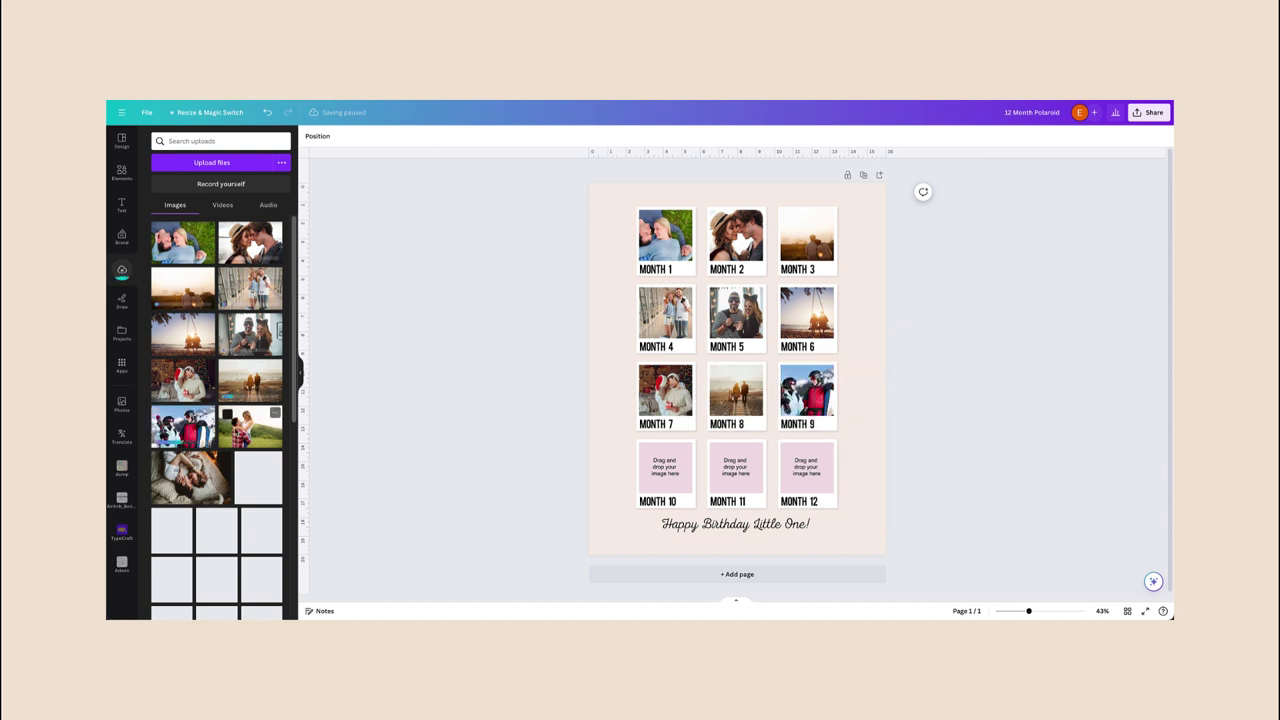
{"action": "left_click_drag", "start_coordinate": [250, 425], "coordinate": [665, 470]}
{"action": "left_click_drag", "start_coordinate": [190, 478], "coordinate": [736, 470]}
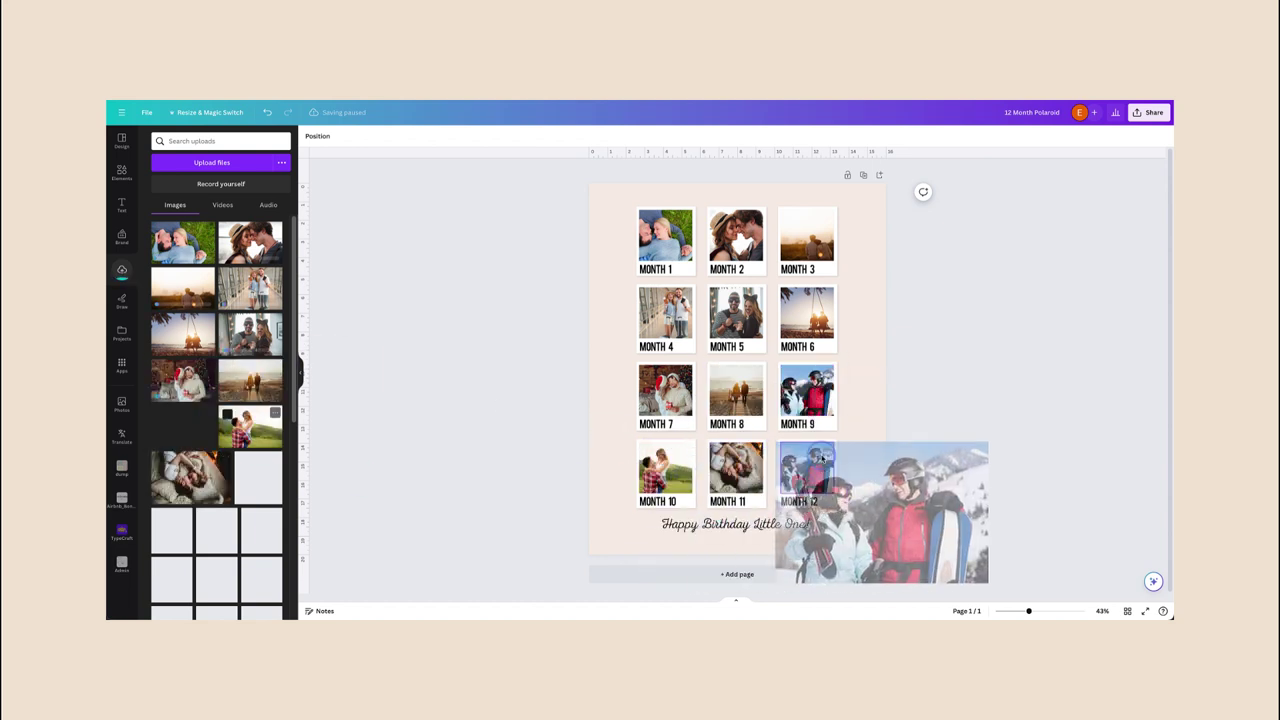
{"action": "left_click_drag", "start_coordinate": [250, 240], "coordinate": [807, 470]}
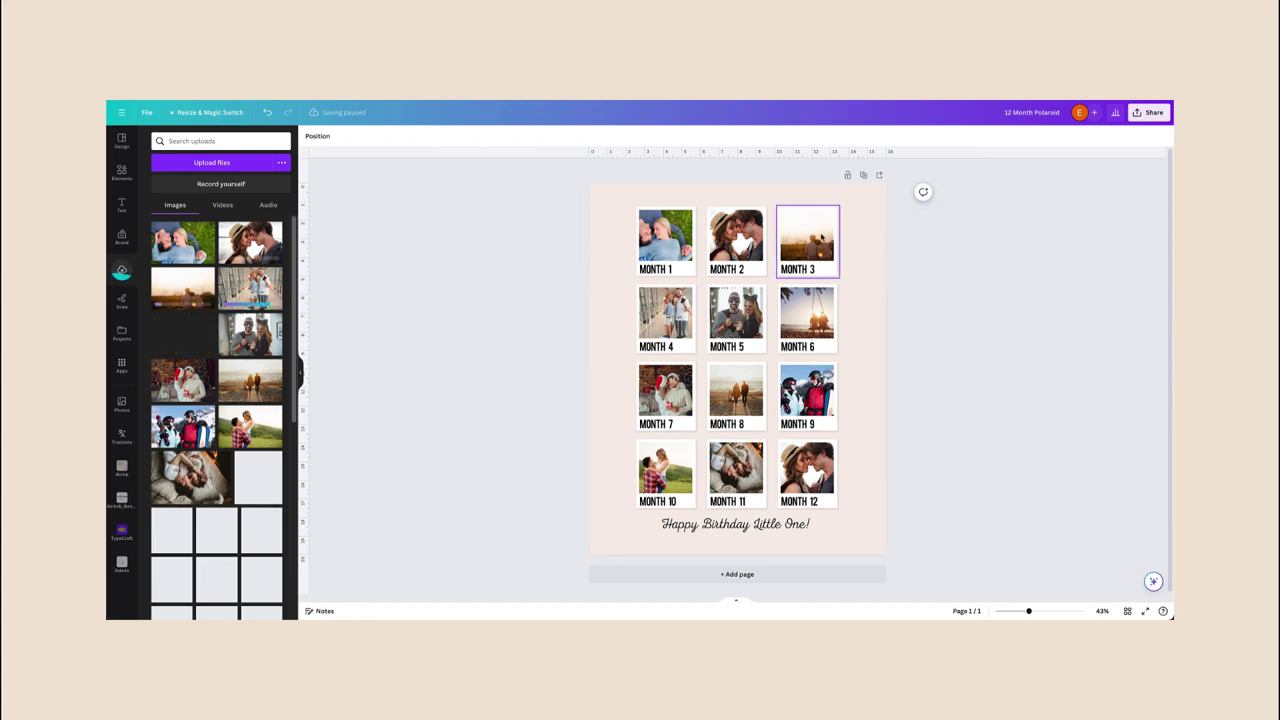
- Enlarge and shift the Month 3 sunset photo inside its frame to reframe the couple
{"action": "left_click", "coordinate": [818, 242]}
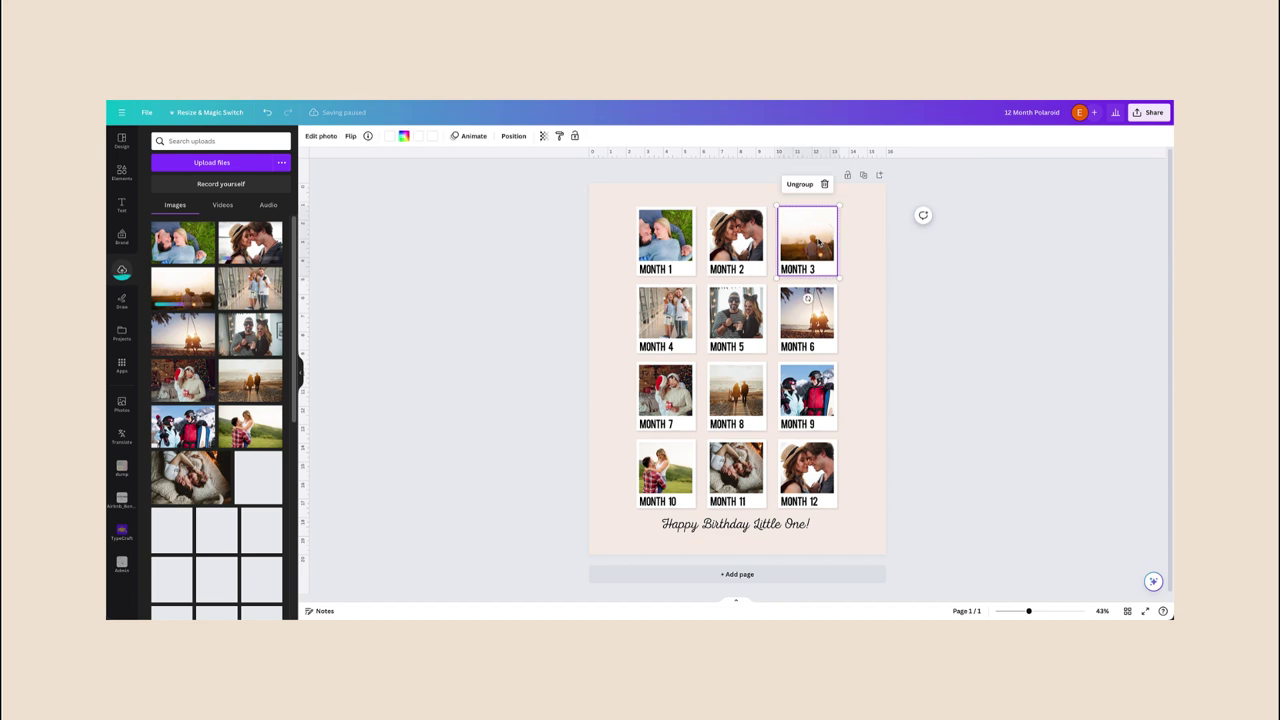
{"action": "double_click", "coordinate": [818, 240]}
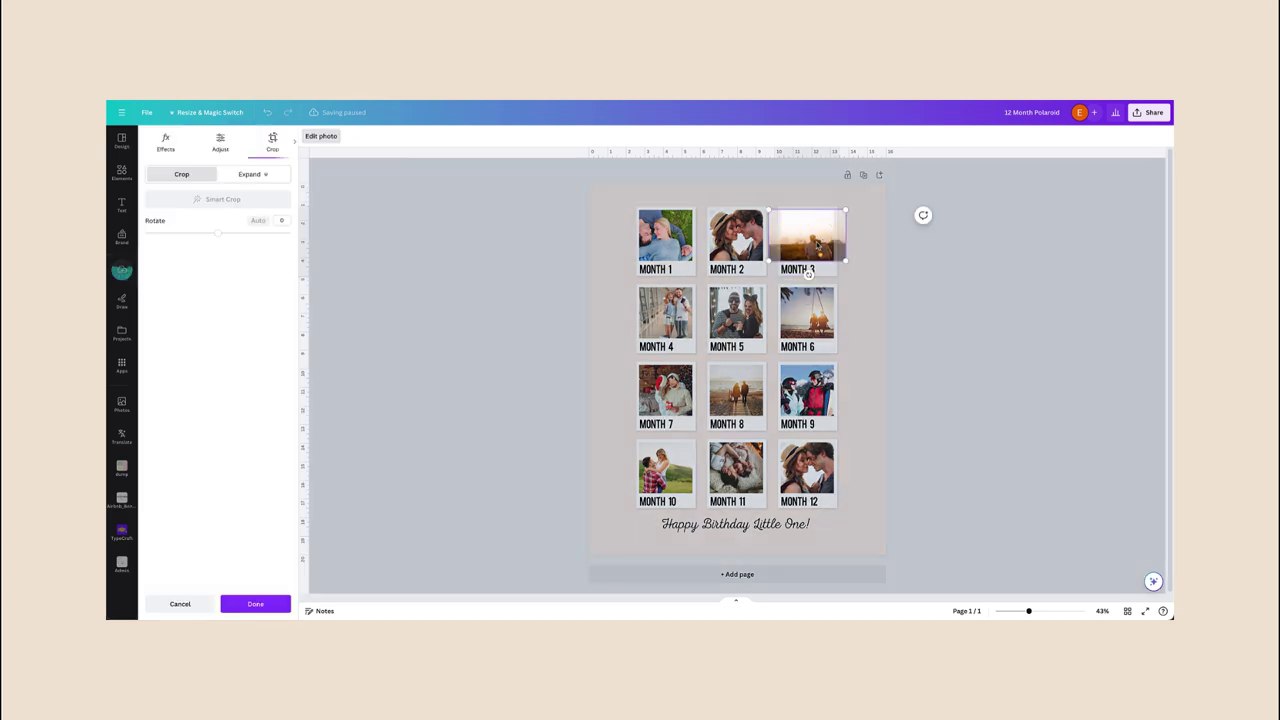
{"action": "key", "text": "Return"}
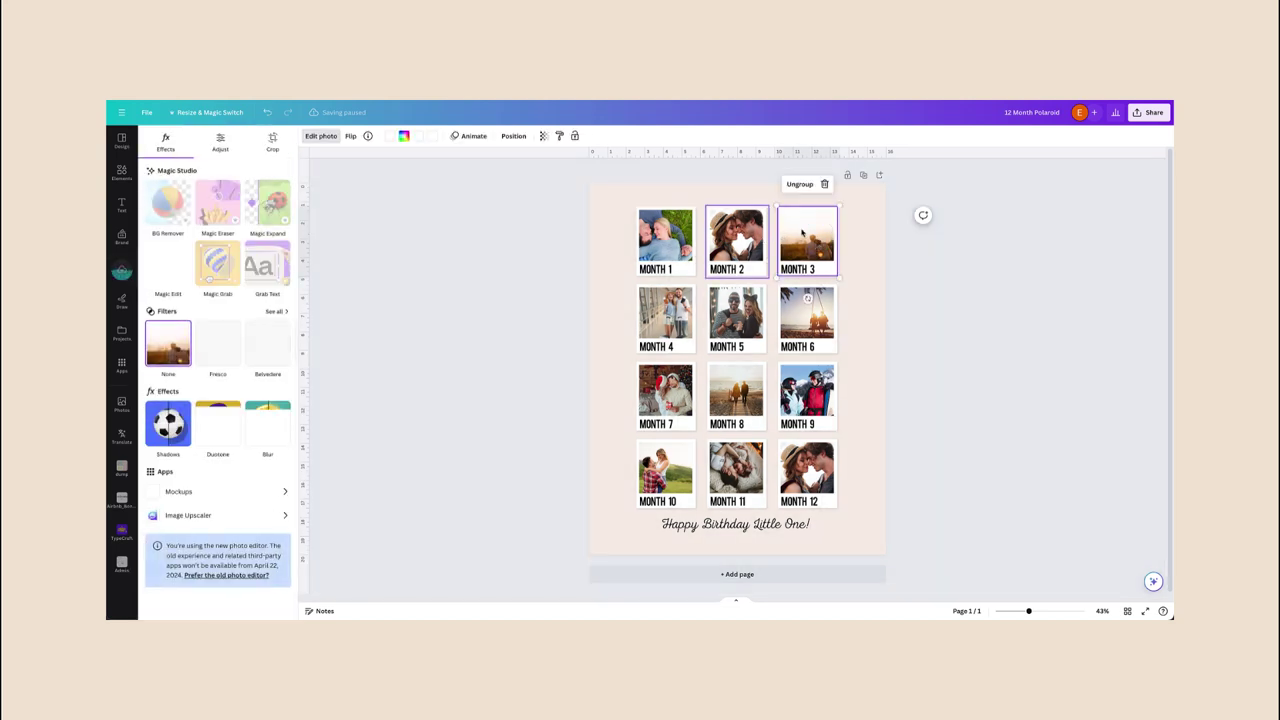
{"action": "double_click", "coordinate": [818, 238]}
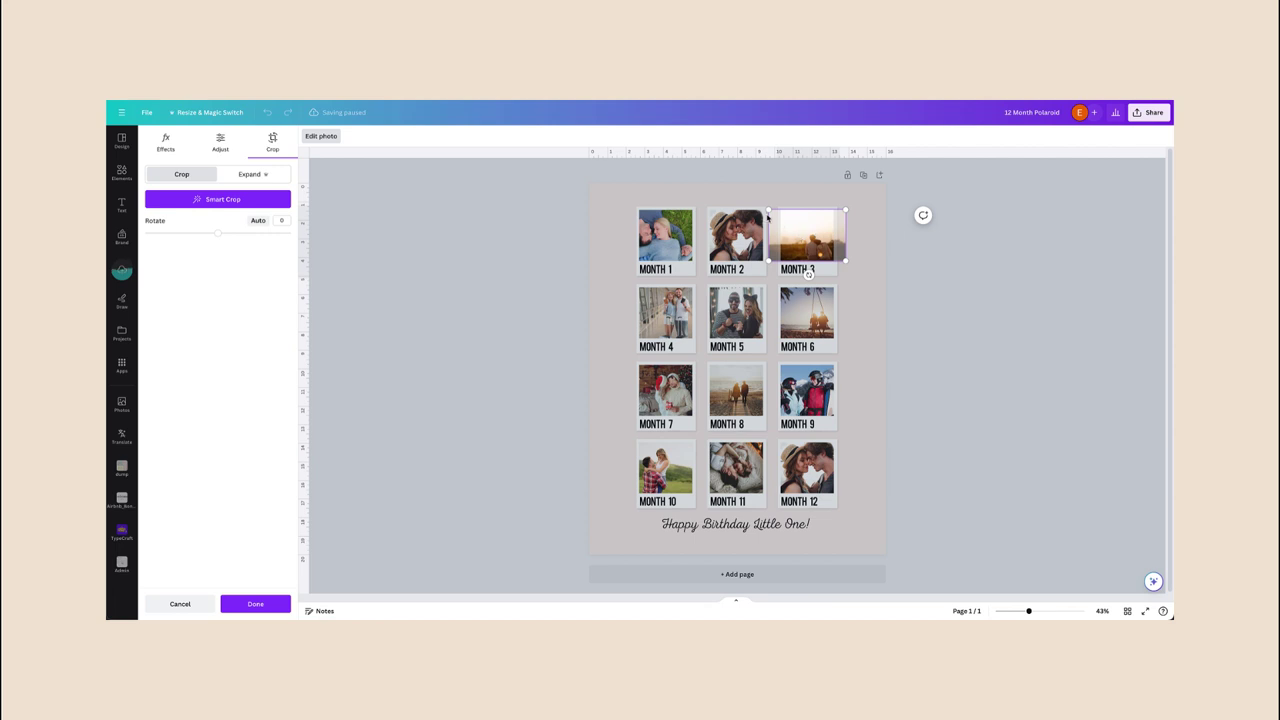
{"action": "left_click_drag", "start_coordinate": [769, 210], "coordinate": [727, 181]}
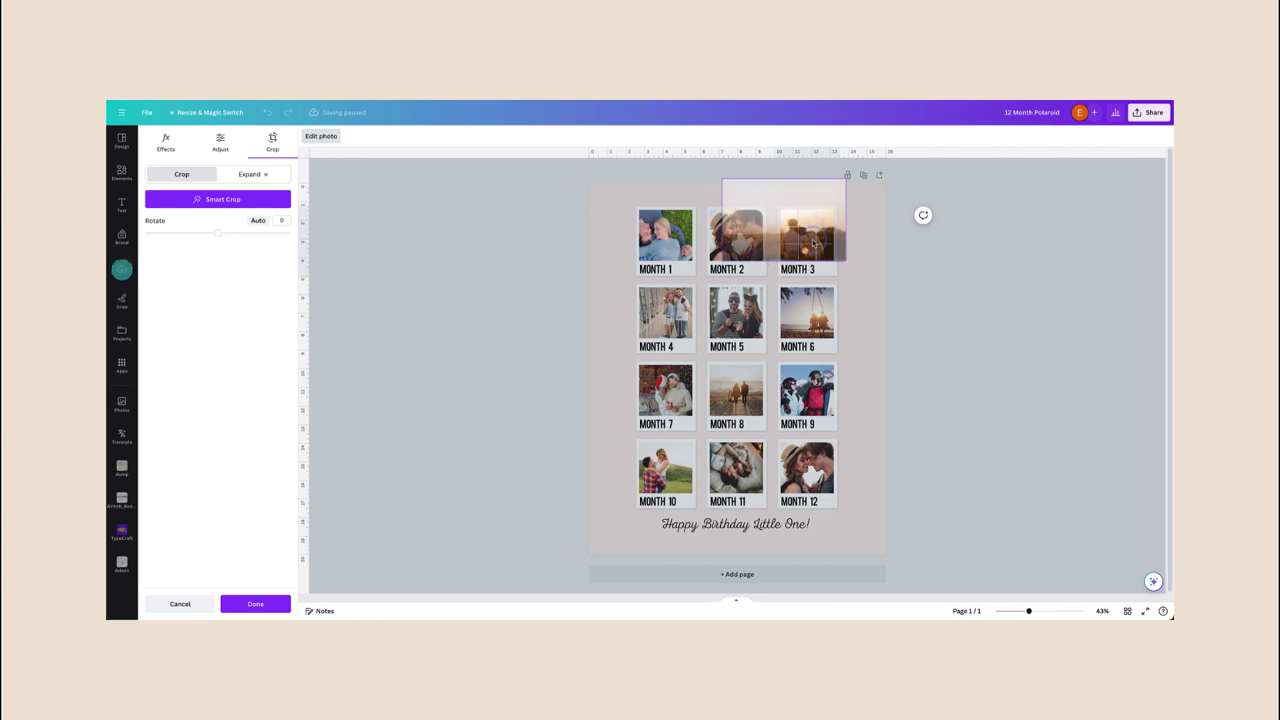
{"action": "left_click_drag", "start_coordinate": [812, 240], "coordinate": [816, 246]}
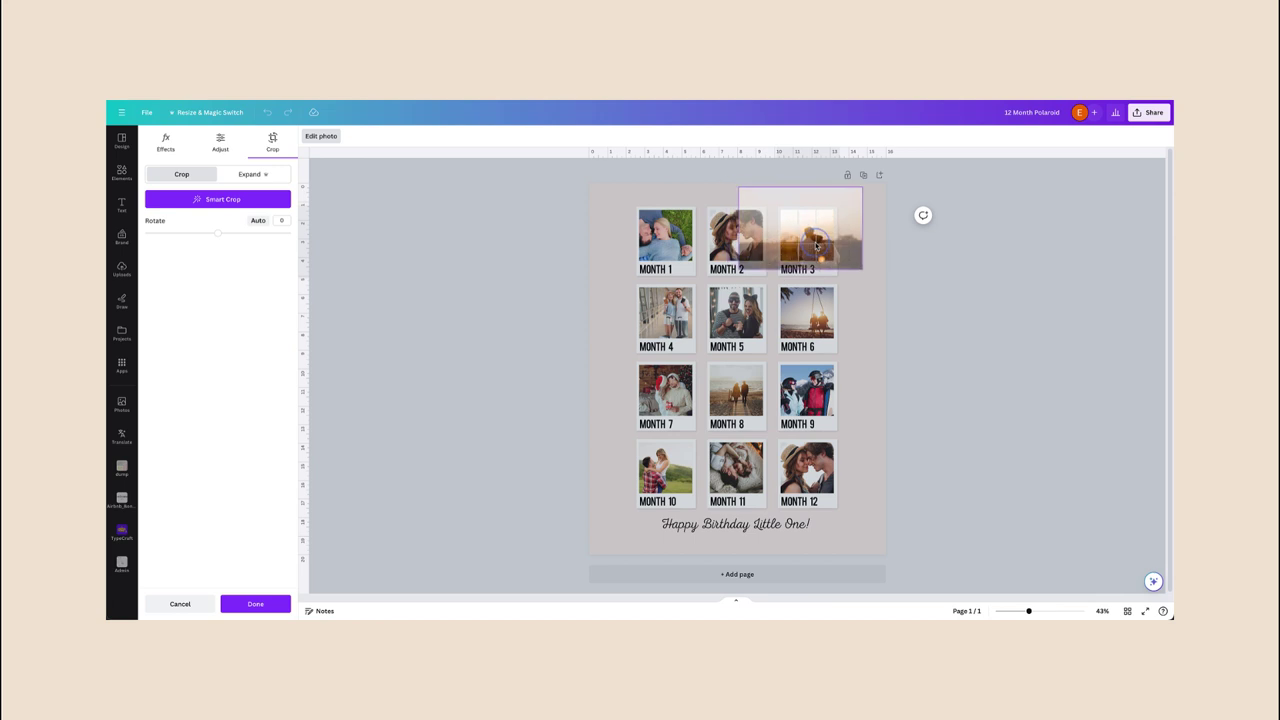
{"action": "left_click", "coordinate": [985, 273]}
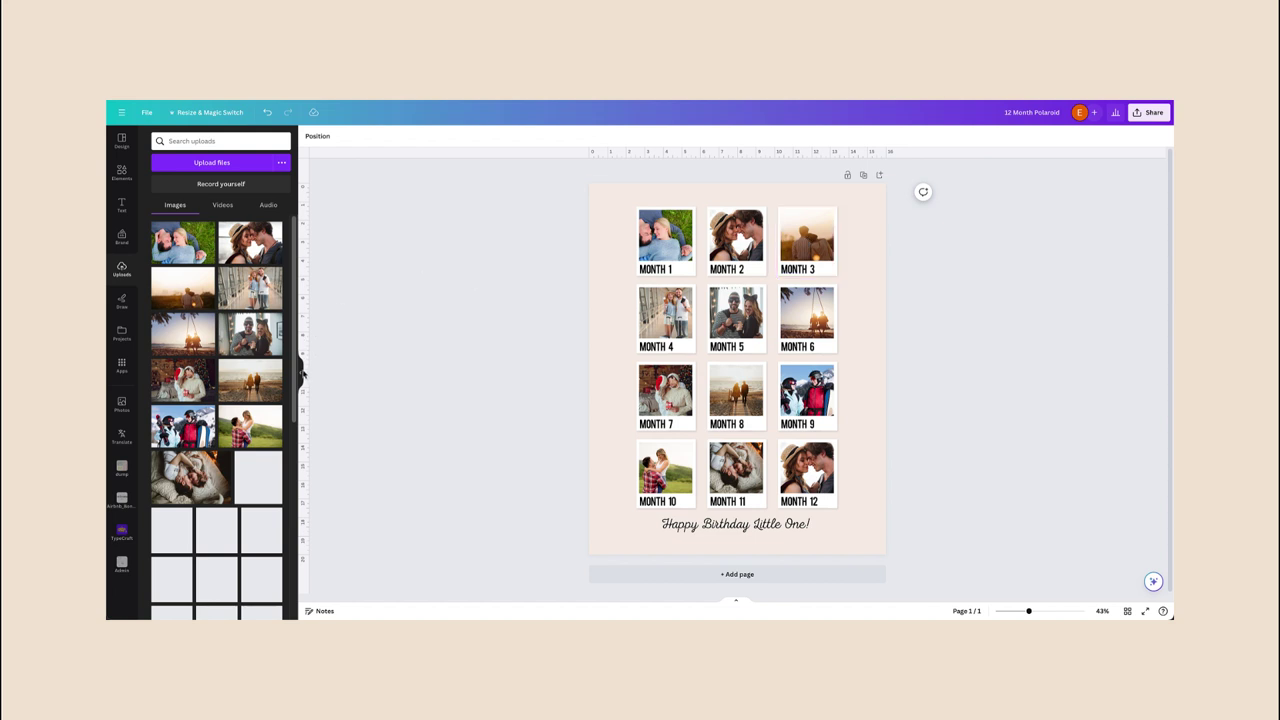
- Change the page background from pale pink to a custom taupe colour, #CBB2A5
{"action": "left_click", "coordinate": [301, 374]}
{"action": "left_click", "coordinate": [527, 216]}
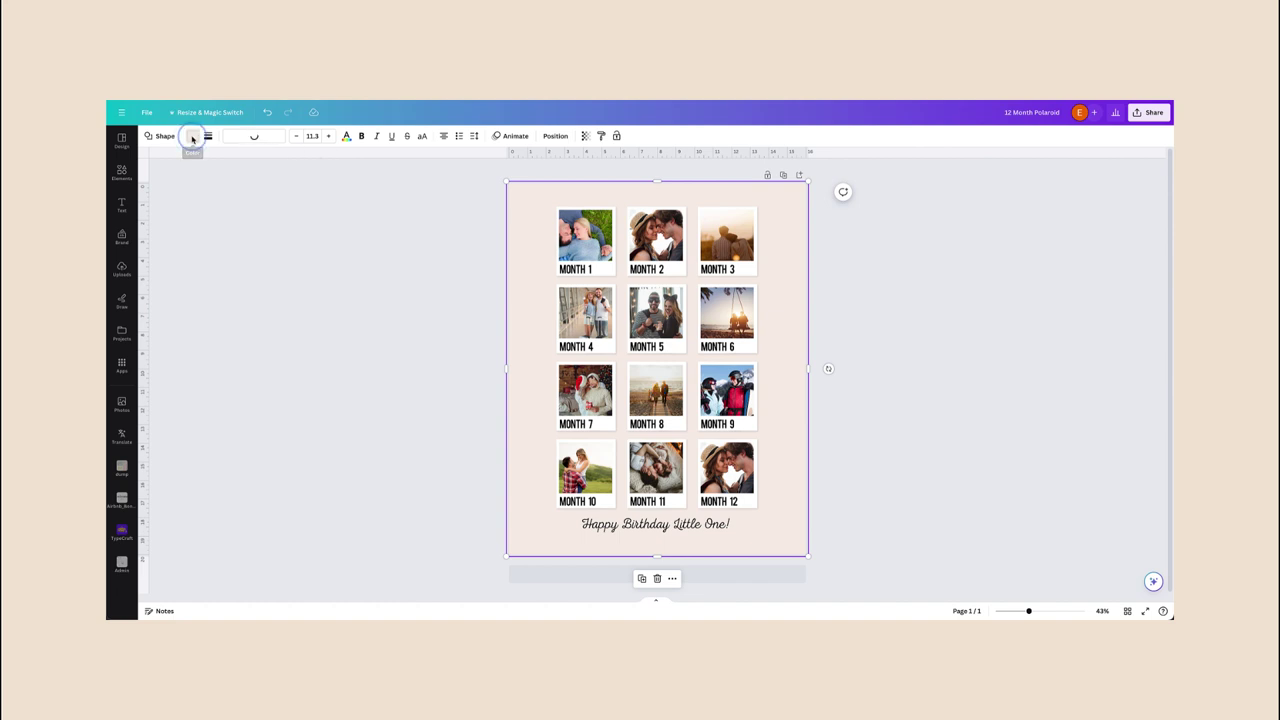
{"action": "left_click", "coordinate": [193, 140]}
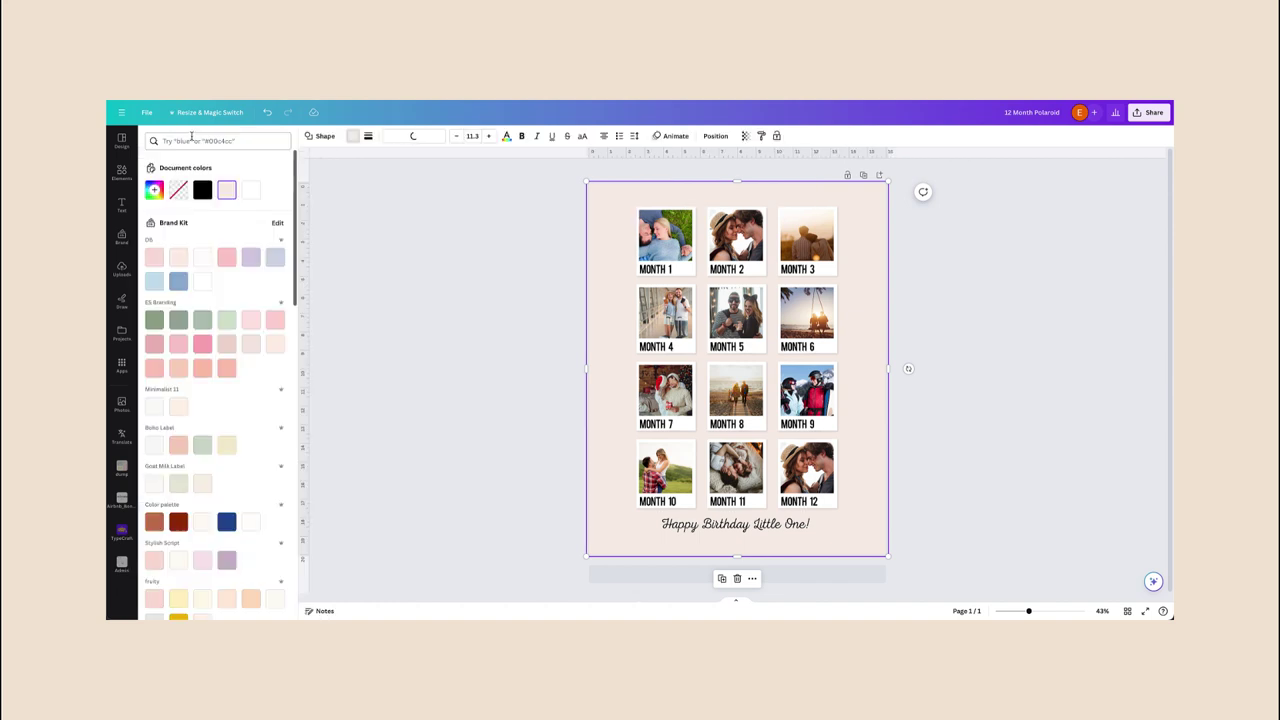
{"action": "left_click", "coordinate": [154, 190]}
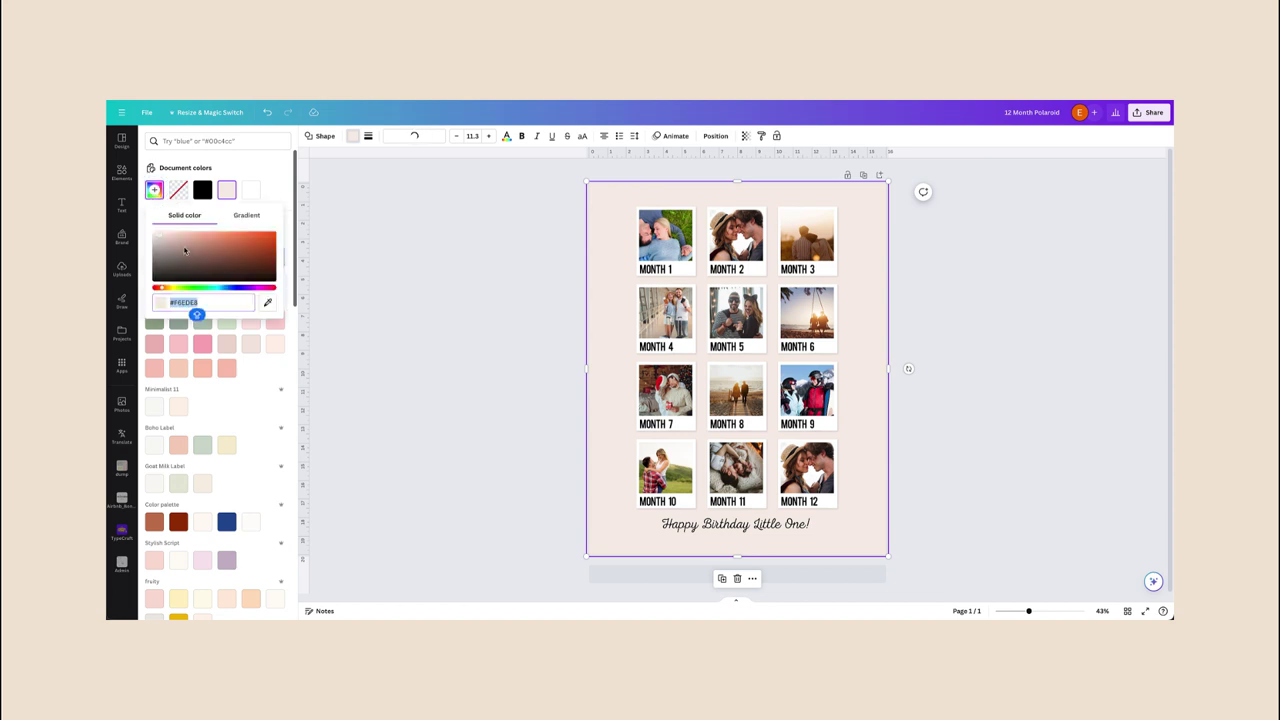
{"action": "left_click", "coordinate": [171, 236]}
{"action": "left_click_drag", "start_coordinate": [171, 236], "coordinate": [175, 241]}
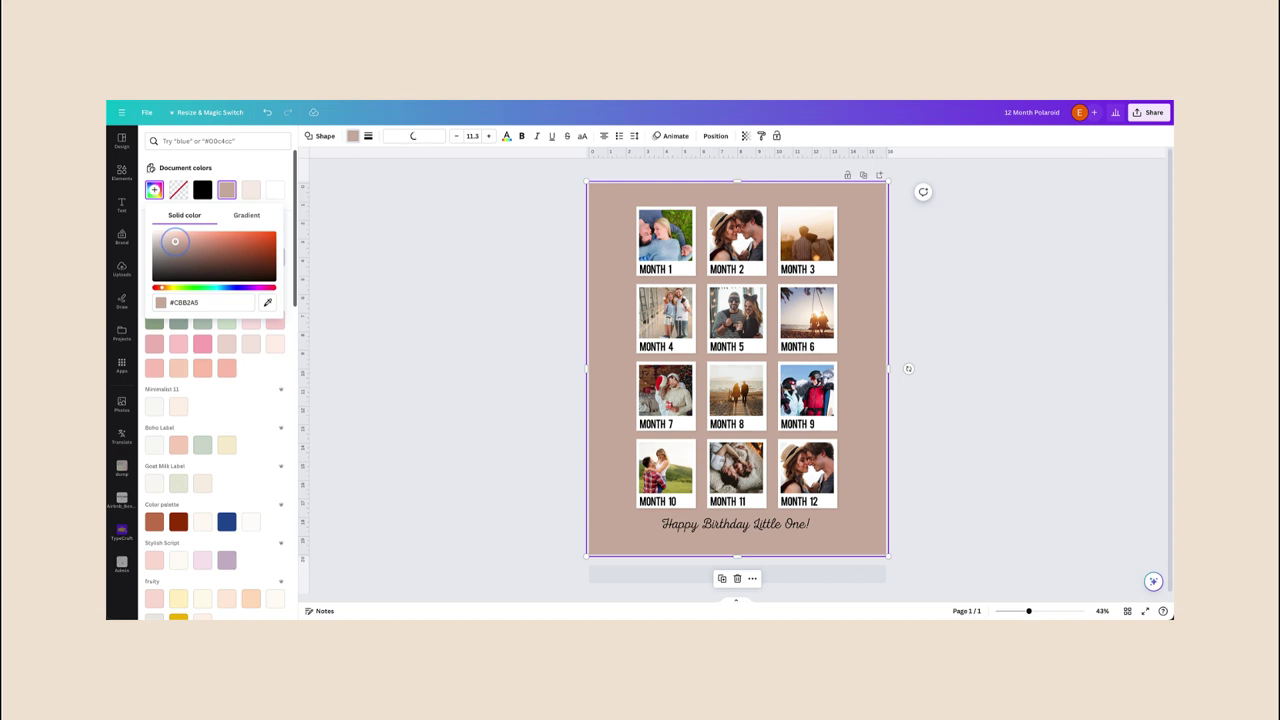
{"action": "key", "text": "Escape"}
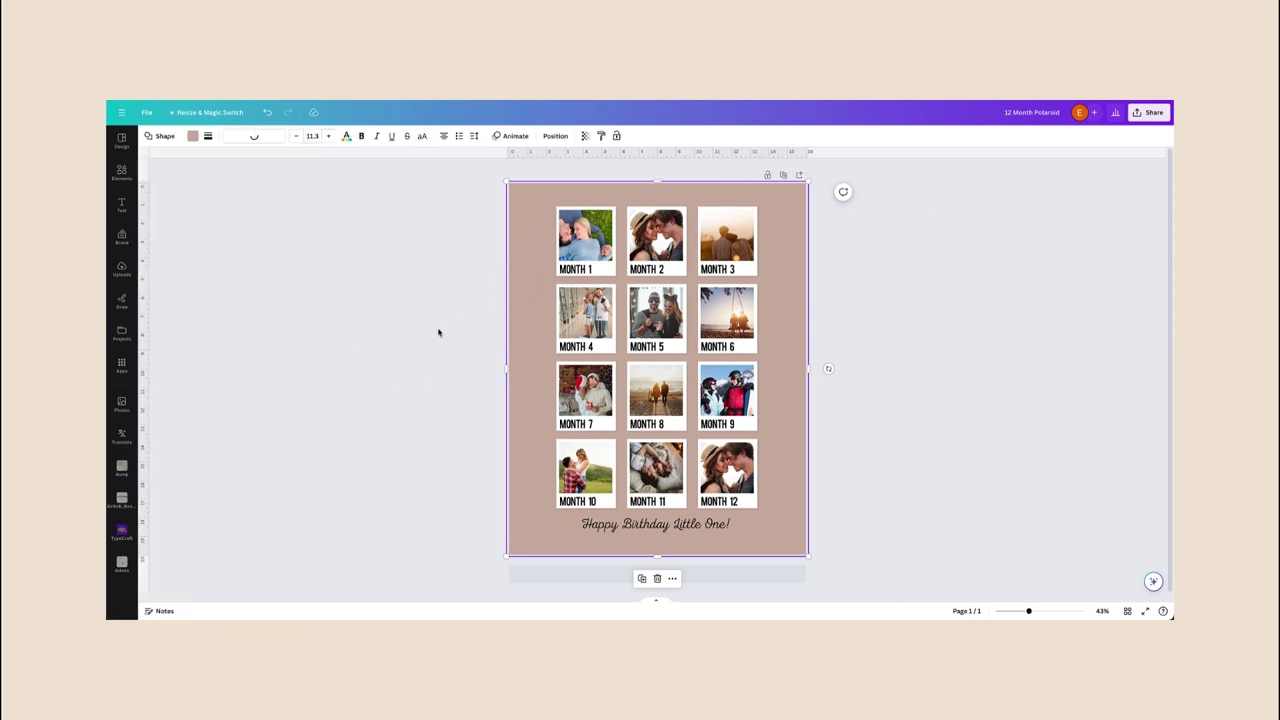
{"action": "left_click", "coordinate": [584, 270]}
{"action": "double_click", "coordinate": [585, 270]}
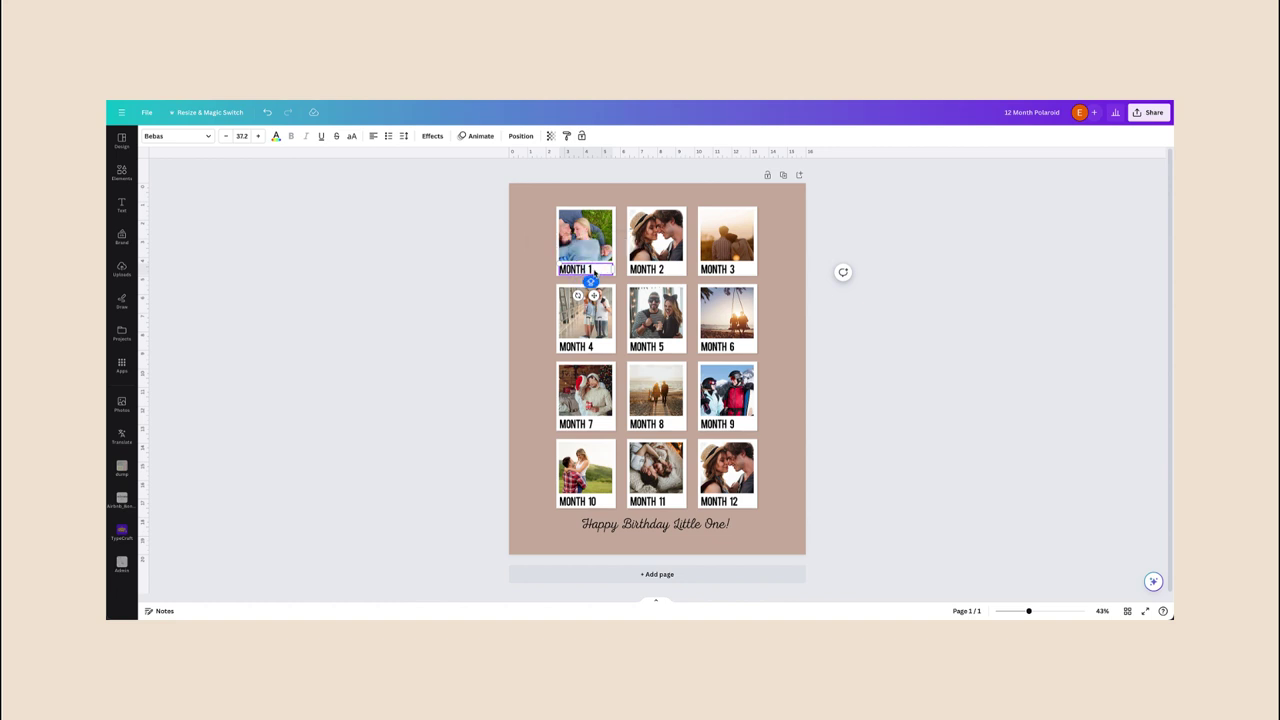
{"action": "key", "text": "ctrl+a"}
{"action": "type", "text": "YEAR"}
{"action": "triple_click", "coordinate": [655, 269]}
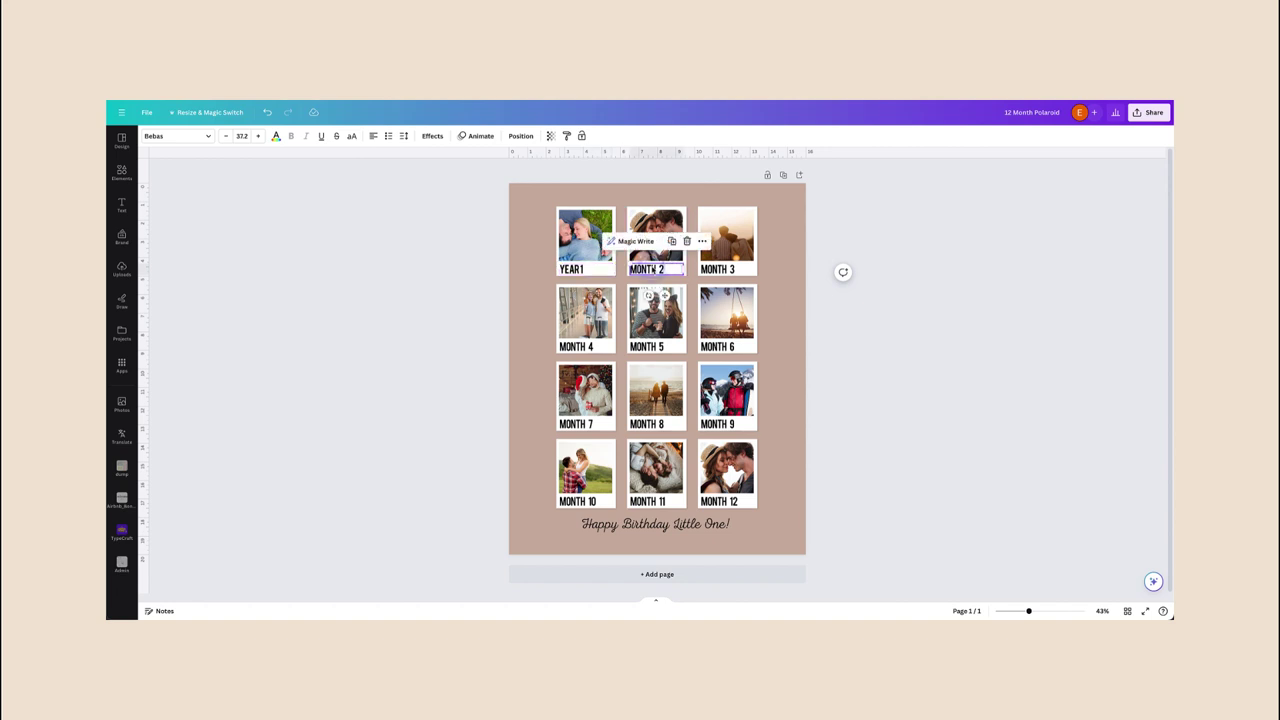
{"action": "type", "text": "YEAR2"}
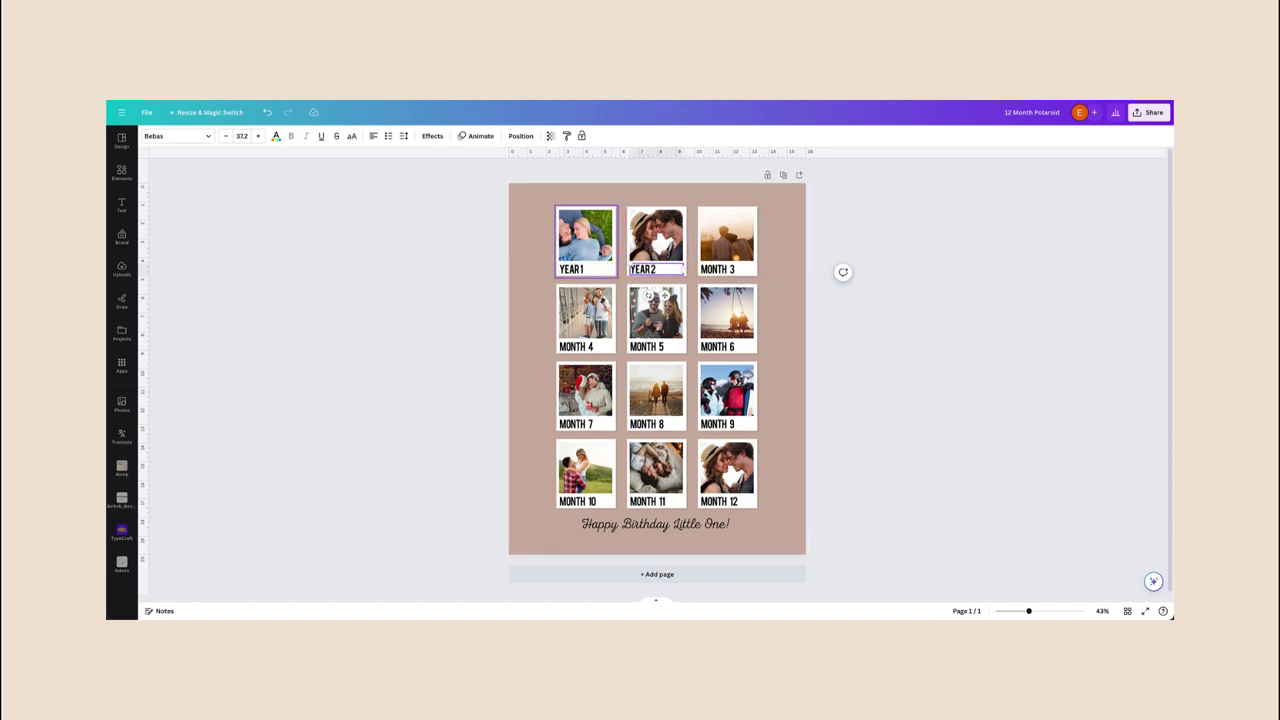
{"action": "triple_click", "coordinate": [573, 269]}
{"action": "type", "text": "LOVE"}
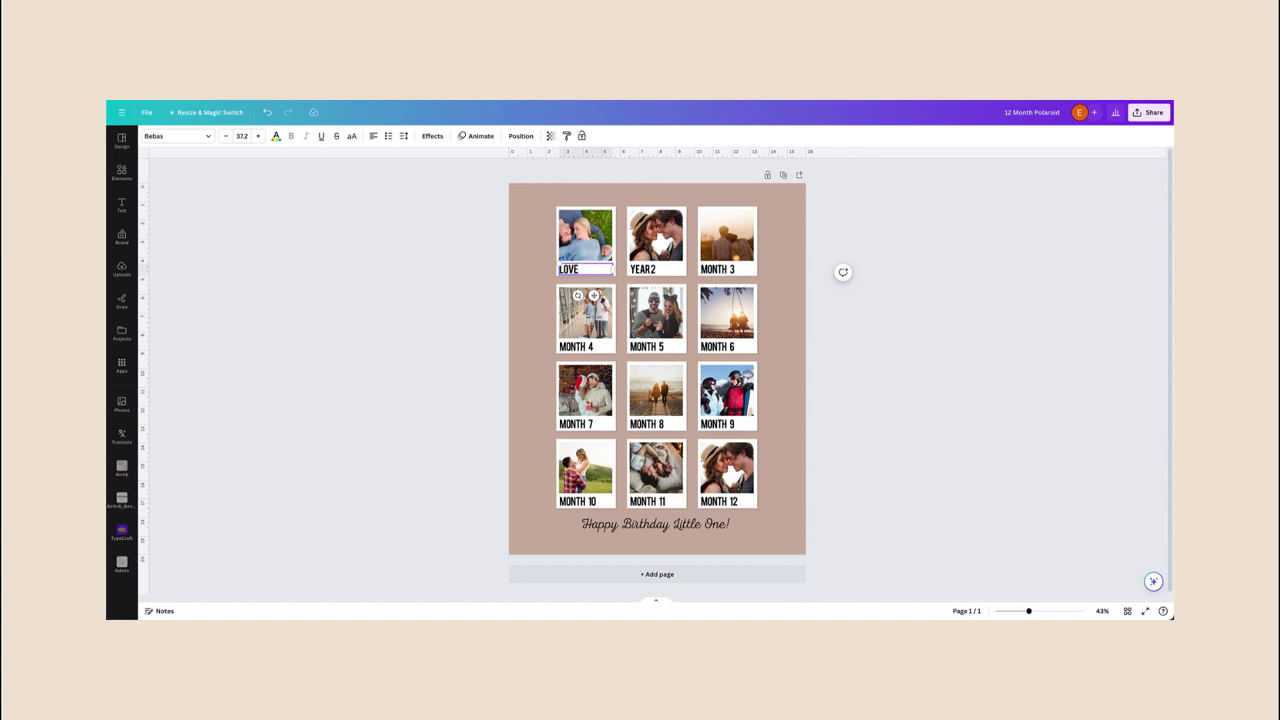
{"action": "left_click", "coordinate": [651, 270]}
{"action": "triple_click", "coordinate": [651, 270]}
{"action": "type", "text": "ETERNITY"}
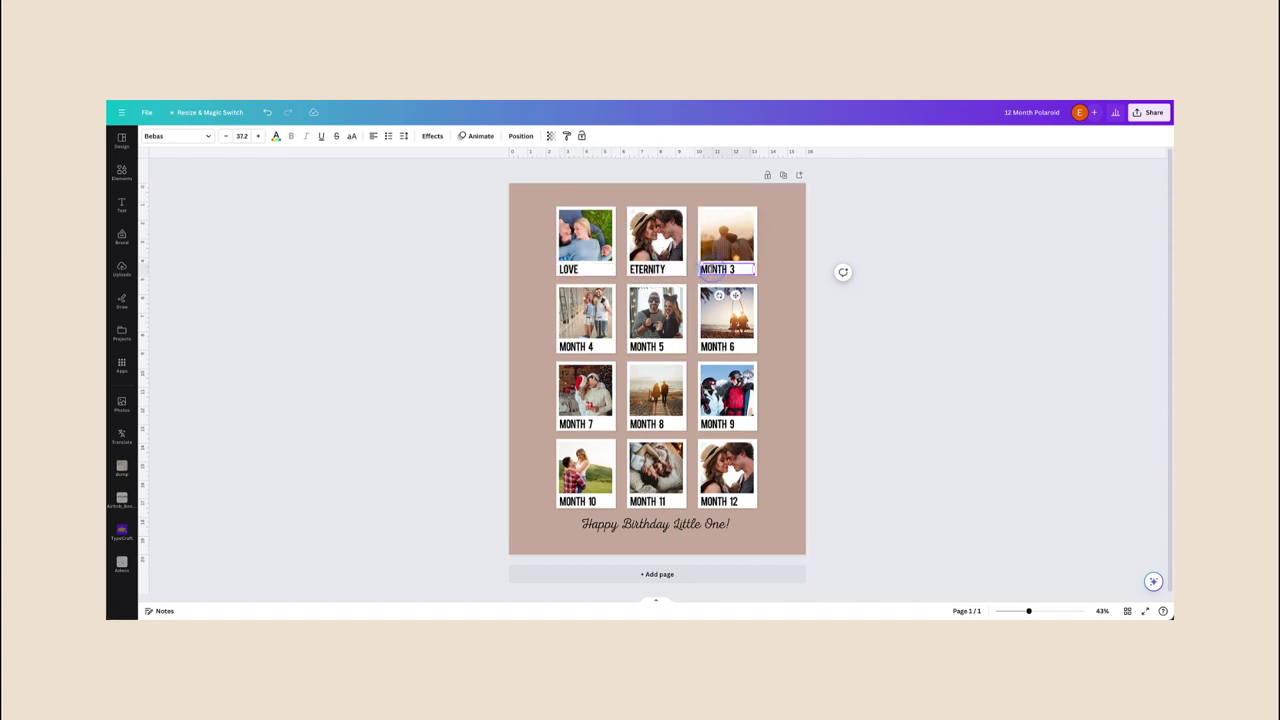
{"action": "triple_click", "coordinate": [713, 269]}
{"action": "type", "text": "CUDDLES"}
{"action": "left_click", "coordinate": [870, 317]}
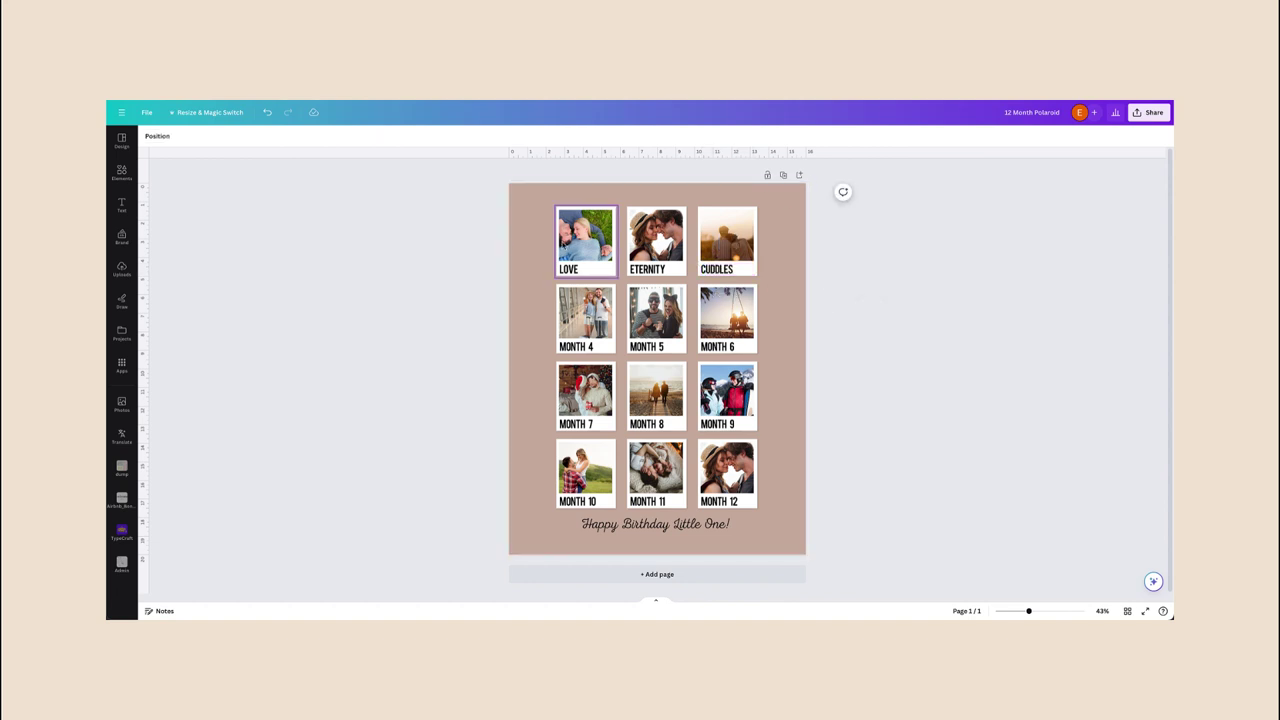
{"action": "key", "text": "super+z"}
{"action": "key", "text": "super+z"}
{"action": "key", "text": "super+z"}
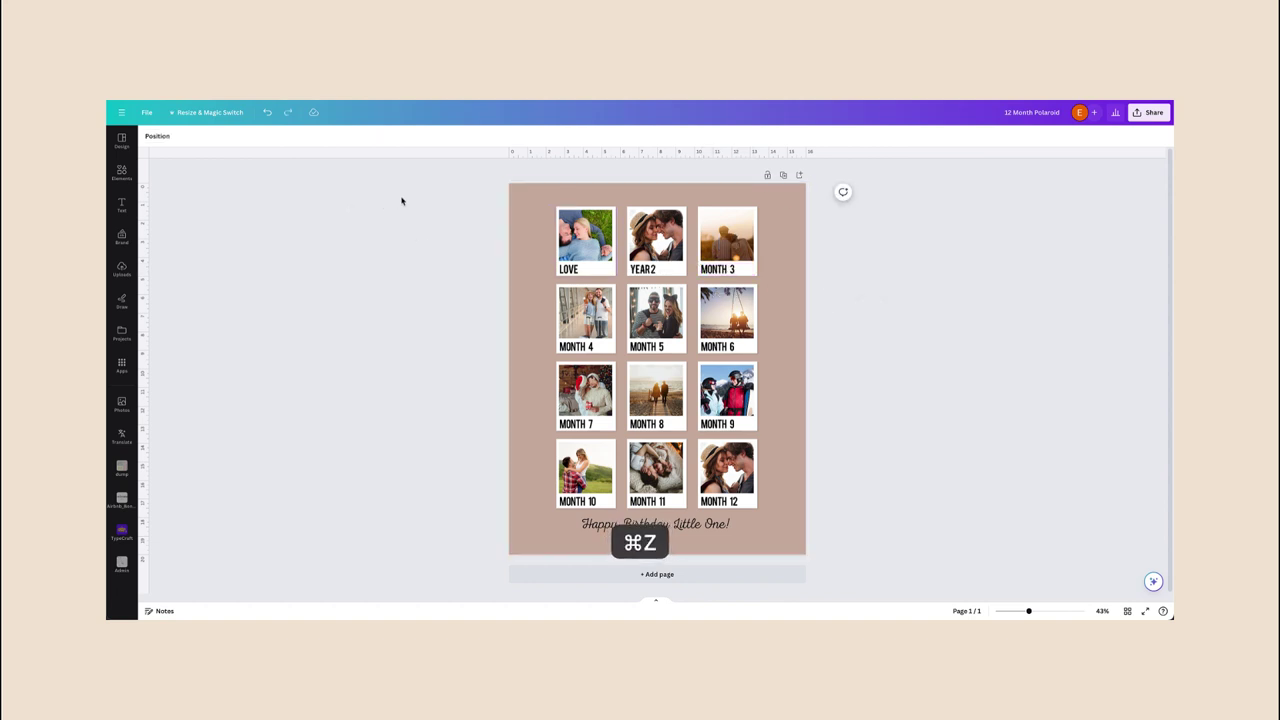
{"action": "key", "text": "super+z"}
{"action": "key", "text": "super+z"}
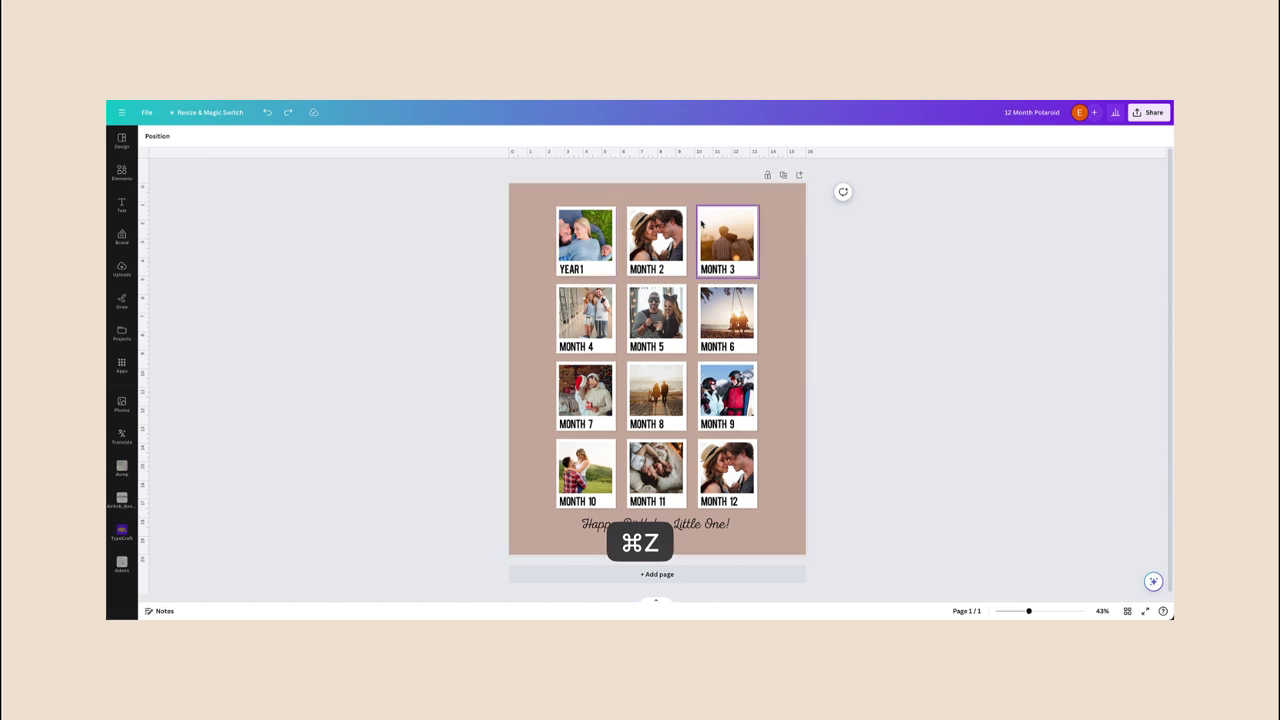
{"action": "key", "text": "super+z"}
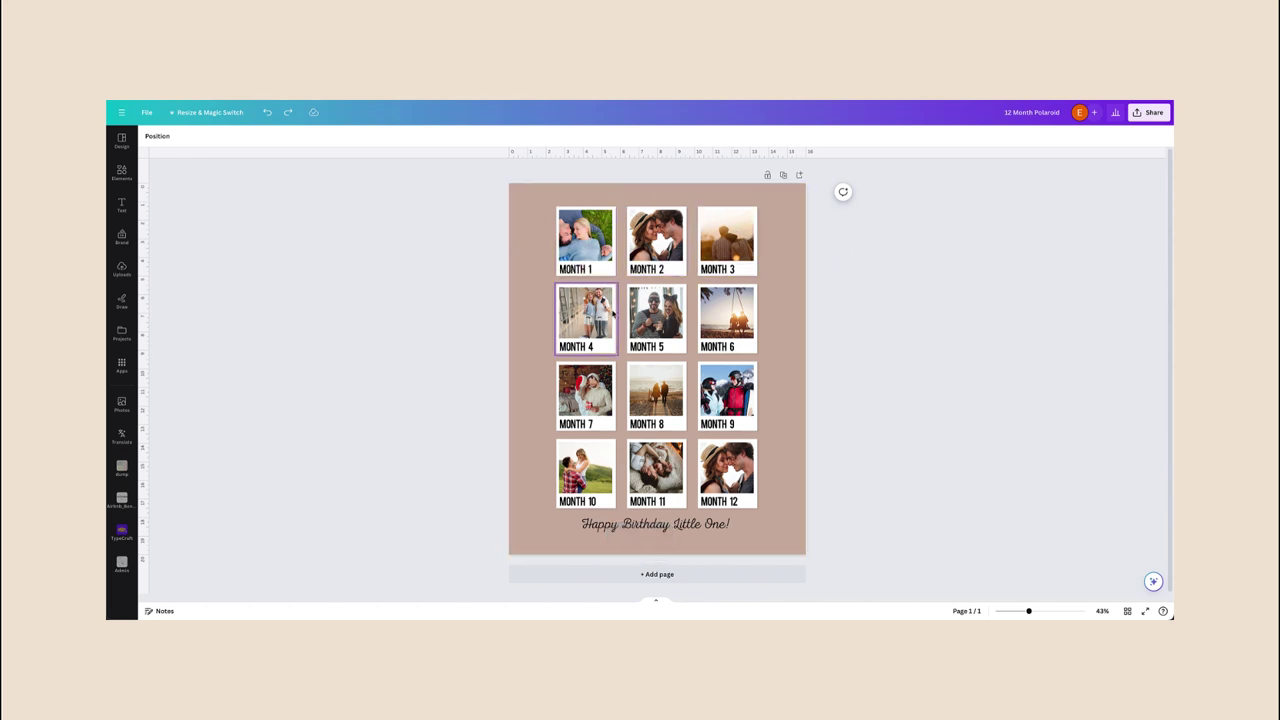
- Recolour the MONTH 1 caption to dark brown #5B3737 and apply it to all black text
{"action": "left_click", "coordinate": [588, 271]}
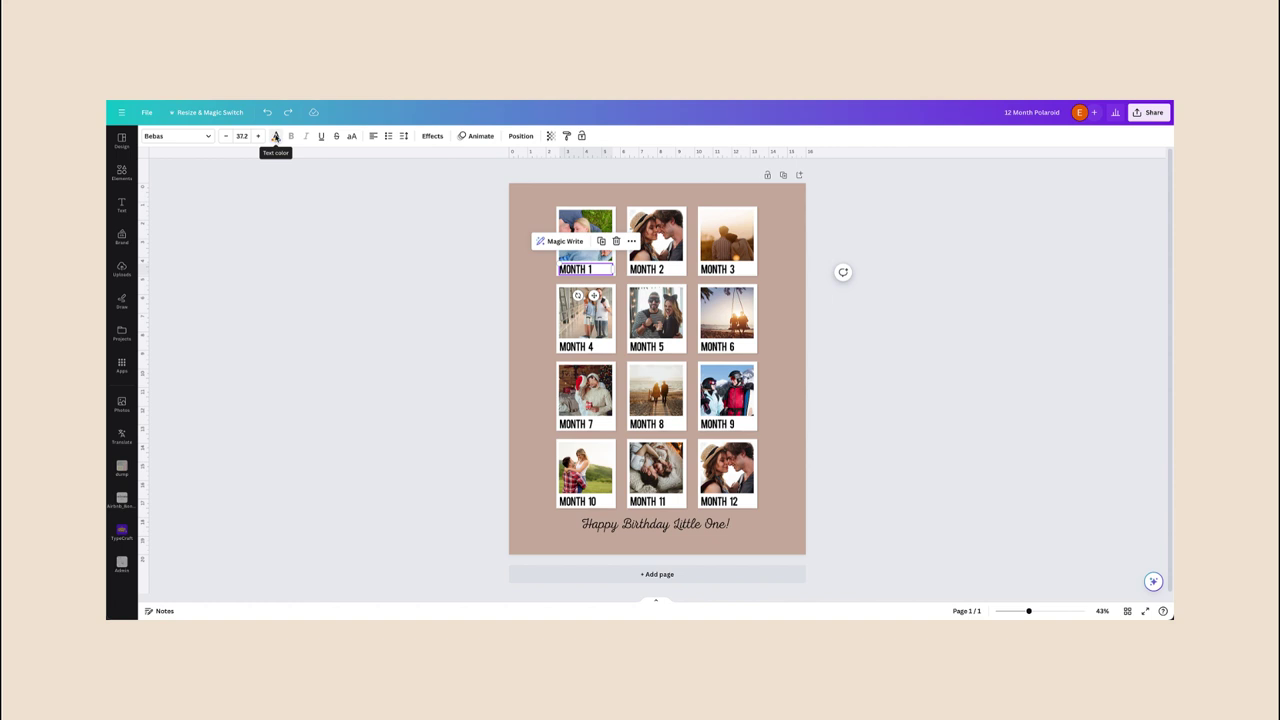
{"action": "left_click", "coordinate": [276, 137]}
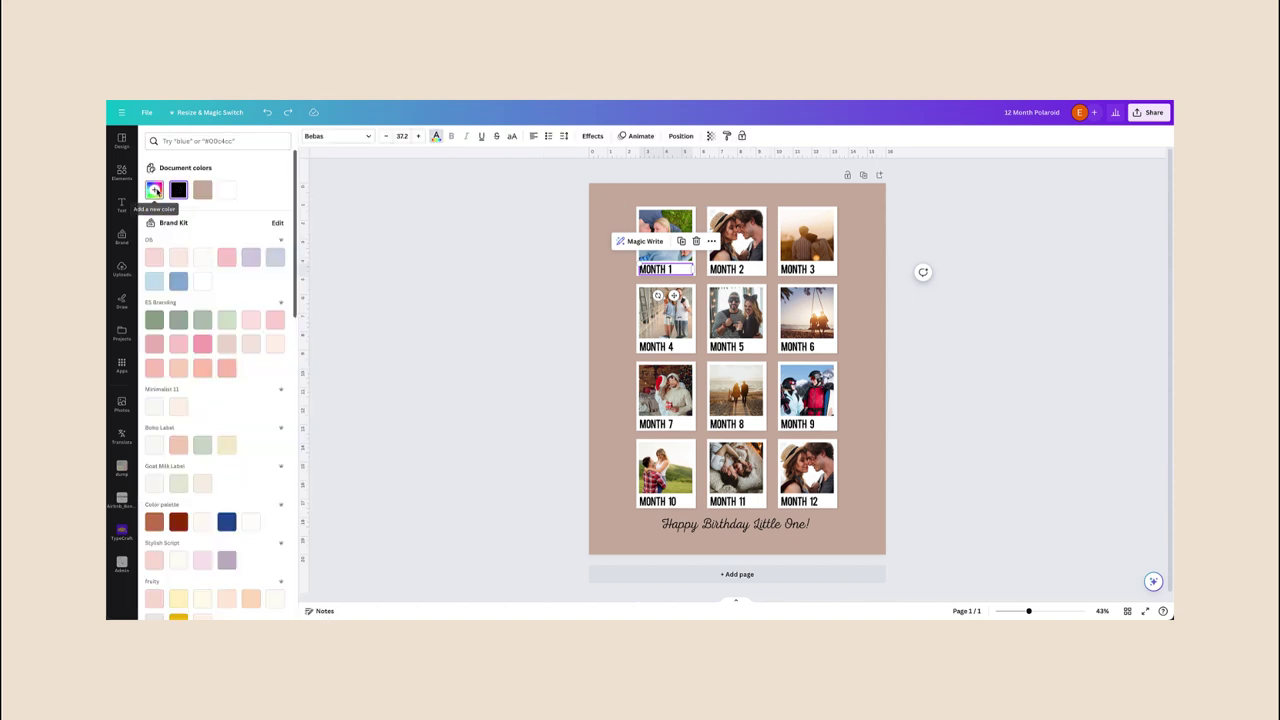
{"action": "left_click", "coordinate": [154, 190]}
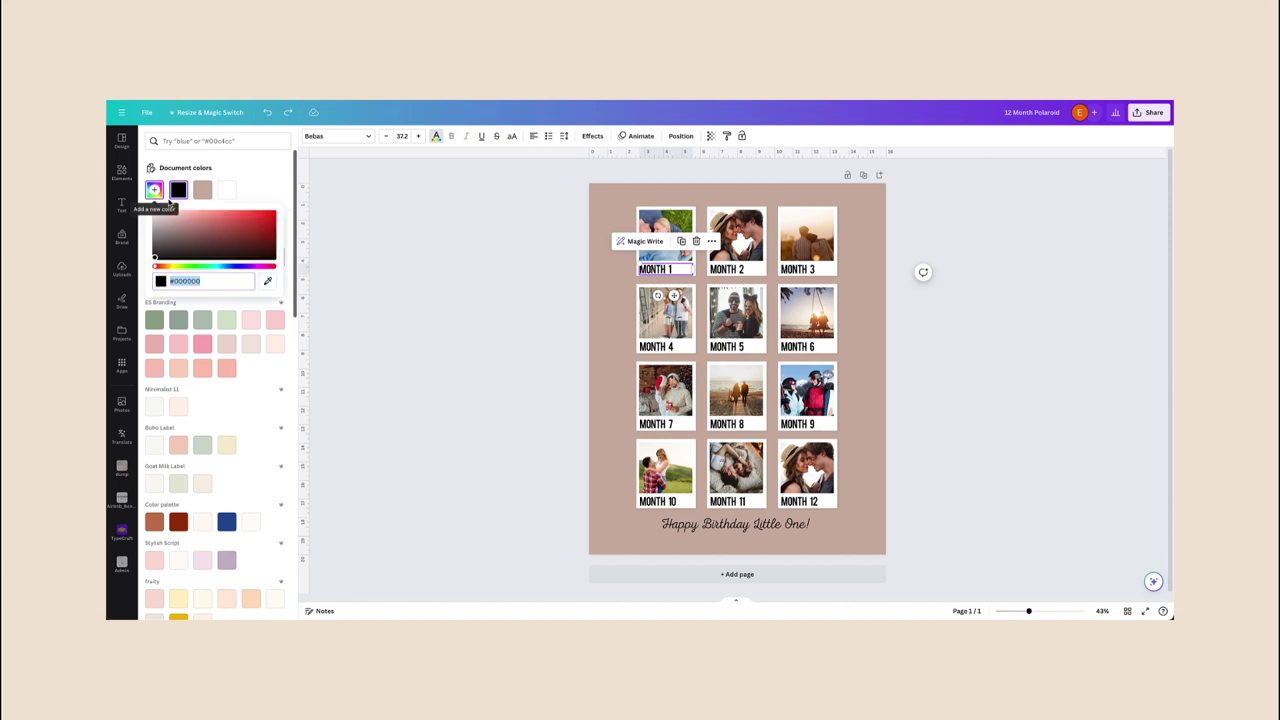
{"action": "left_click_drag", "start_coordinate": [170, 226], "coordinate": [200, 242]}
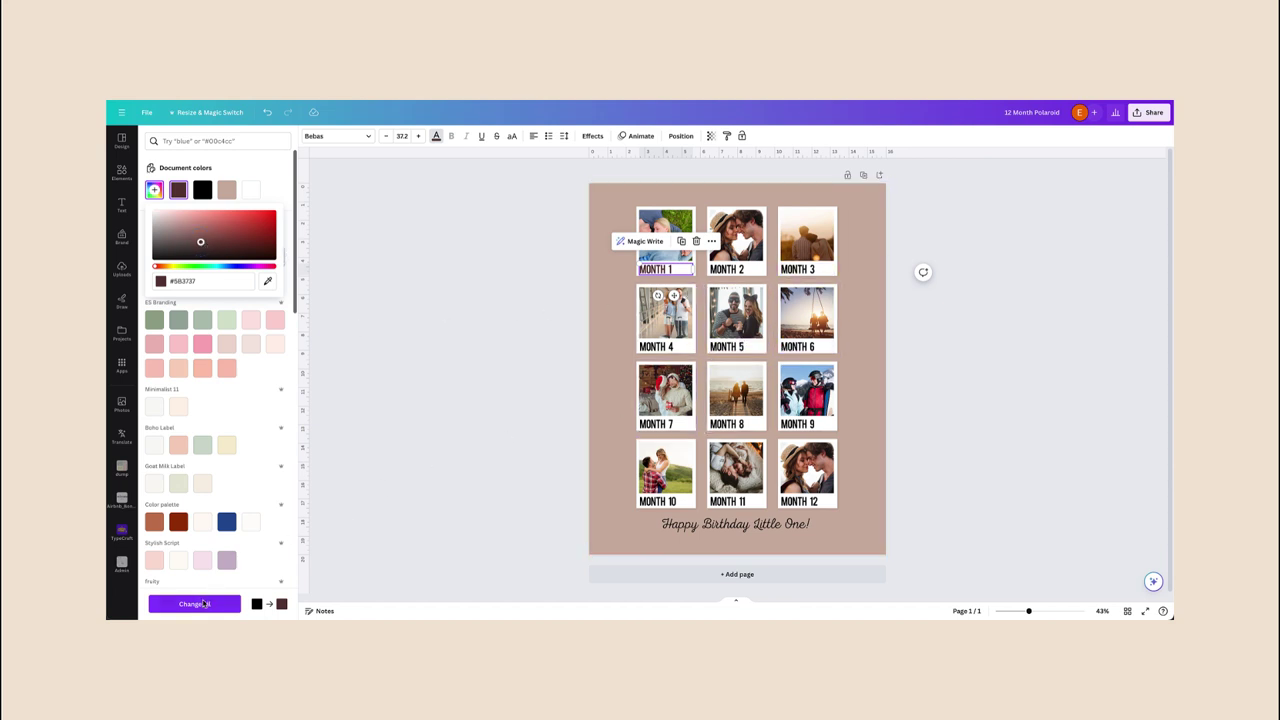
{"action": "left_click", "coordinate": [200, 605]}
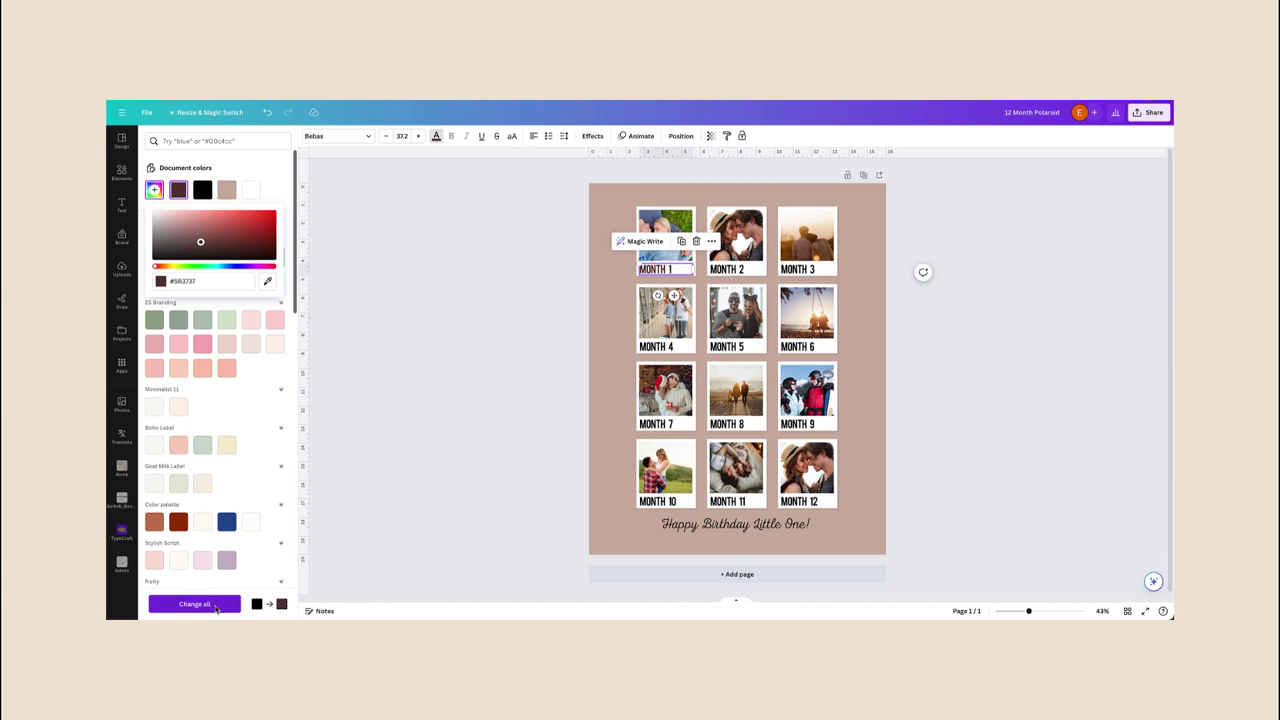
{"action": "left_click", "coordinate": [215, 605]}
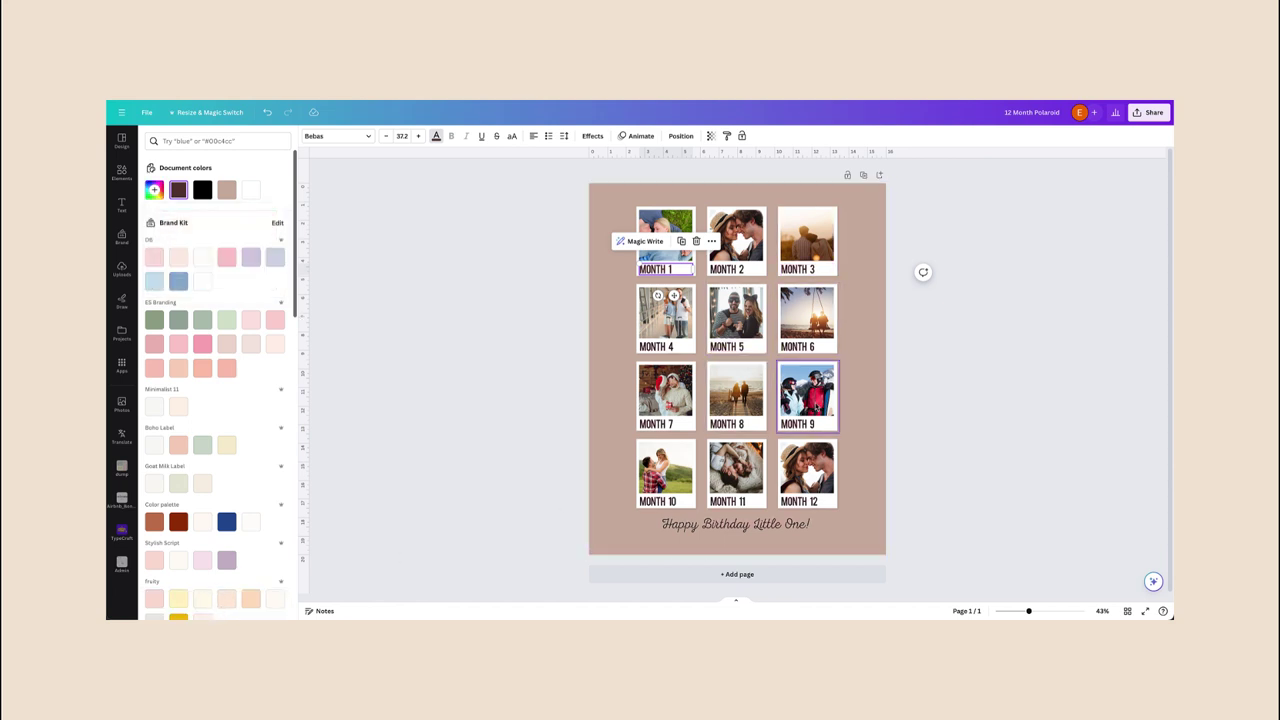
- Replace 'Happy Birthday Little One!' with 'Happy Anniversary!!!' in the bottom script line
{"action": "left_click", "coordinate": [735, 524]}
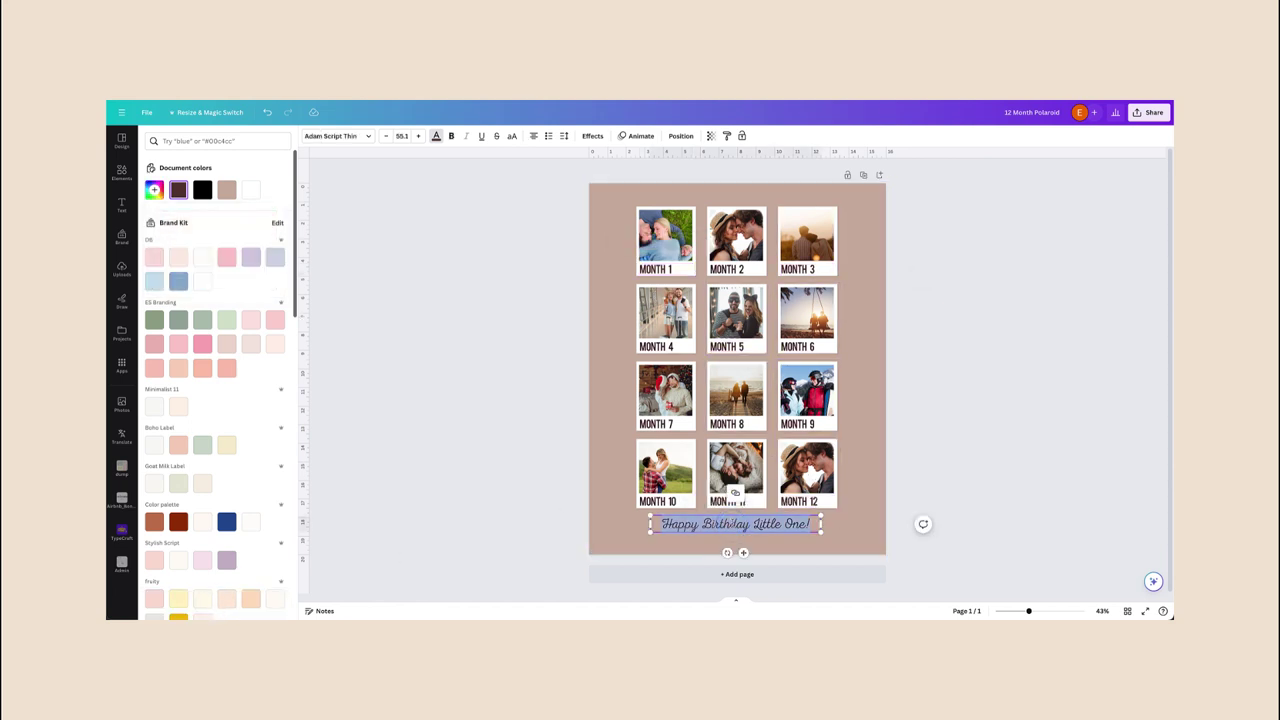
{"action": "type", "text": "Ha"}
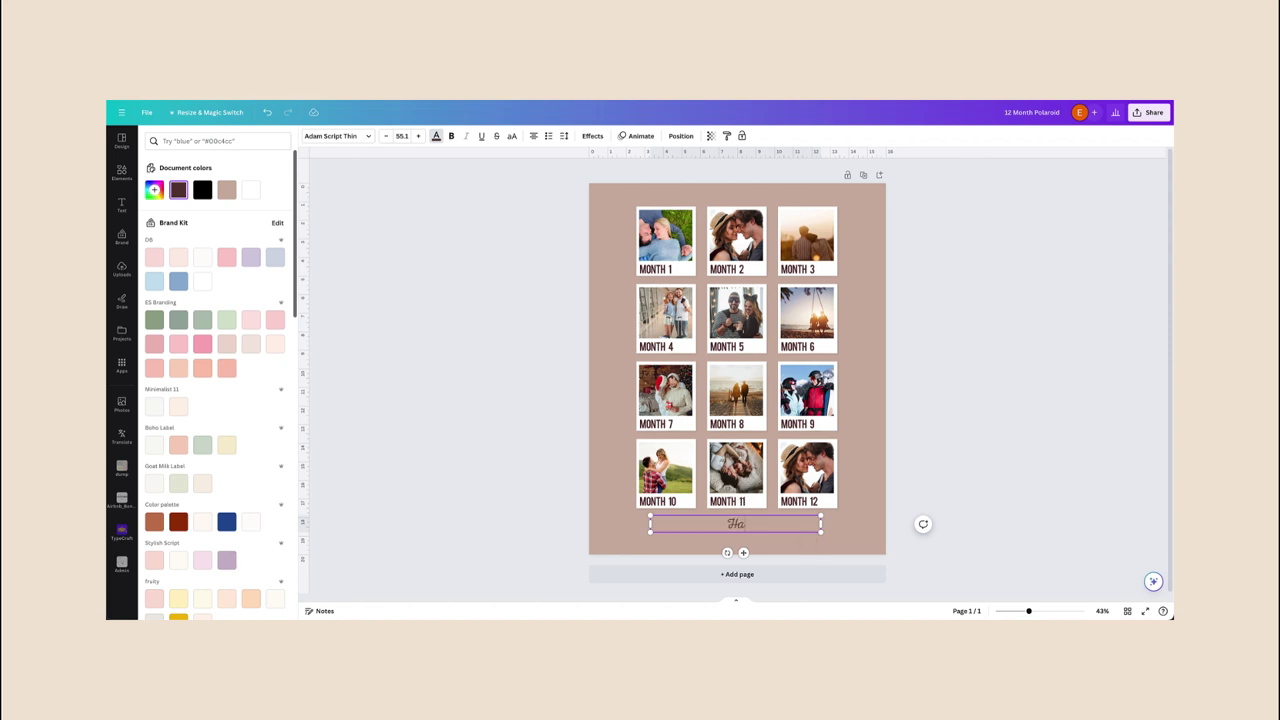
{"action": "type", "text": "ppy Annive"}
{"action": "type", "text": "rssa"}
{"action": "key", "text": "BackSpace"}
{"action": "key", "text": "BackSpace"}
{"action": "type", "text": "ary"}
{"action": "key", "text": "BackSpace"}
{"action": "key", "text": "BackSpace"}
{"action": "key", "text": "BackSpace"}
{"action": "key", "text": "BackSpace"}
{"action": "type", "text": "ary!"}
{"action": "type", "text": "!!"}
{"action": "left_click", "coordinate": [977, 457]}
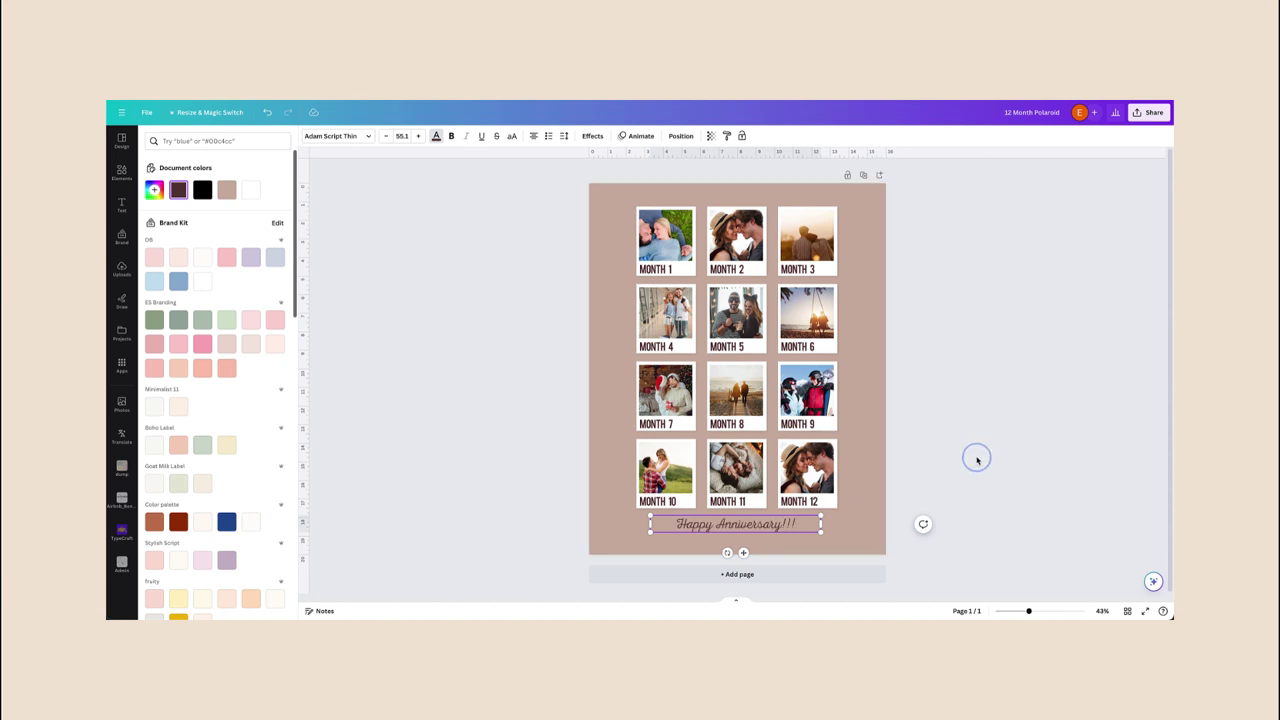
{"action": "left_click", "coordinate": [840, 432]}
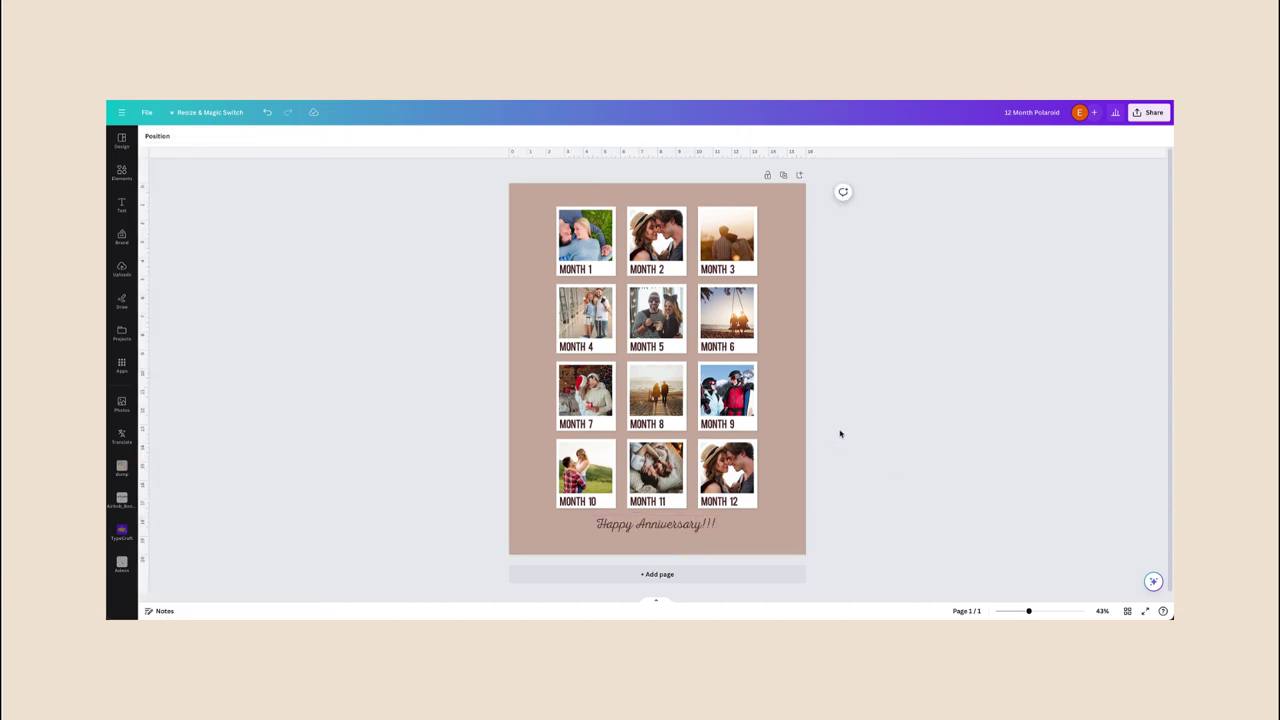